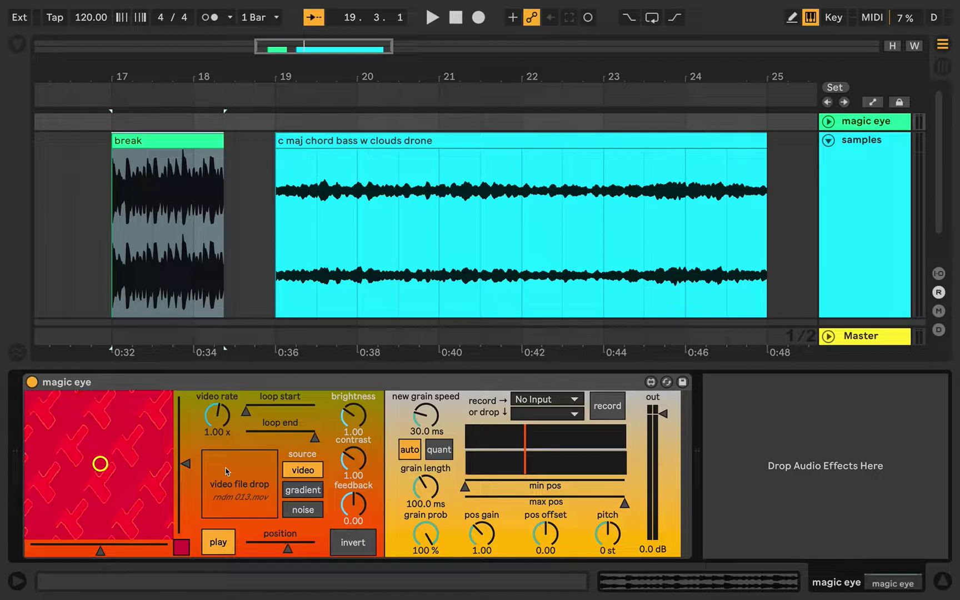
Step: Load rndm 018.mov from the videos folder in Finder into magic eye's video file slot in Ableton Live
key("super+Tab")
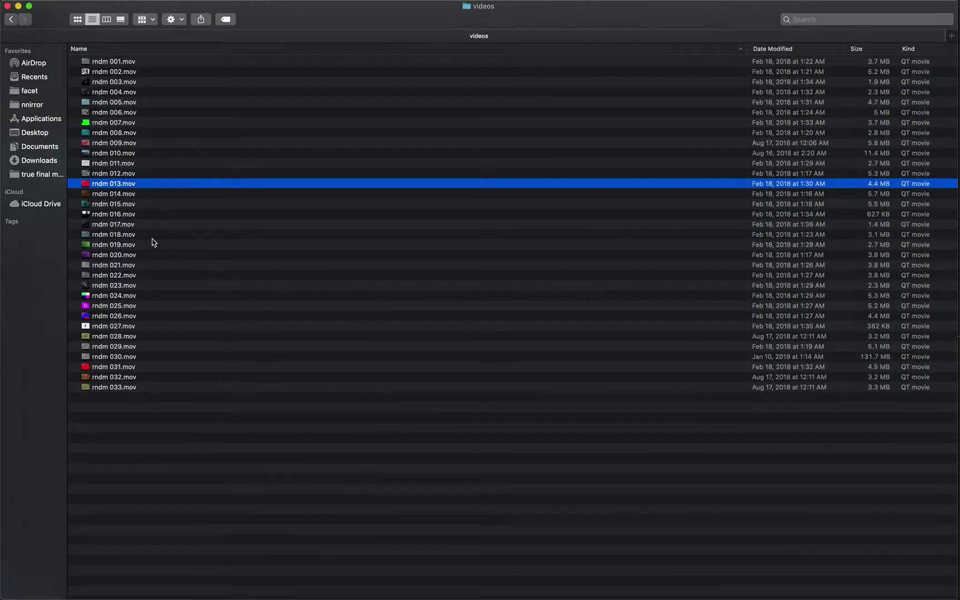
left_click(131, 234)
left_click_drag(114, 238, 236, 489)
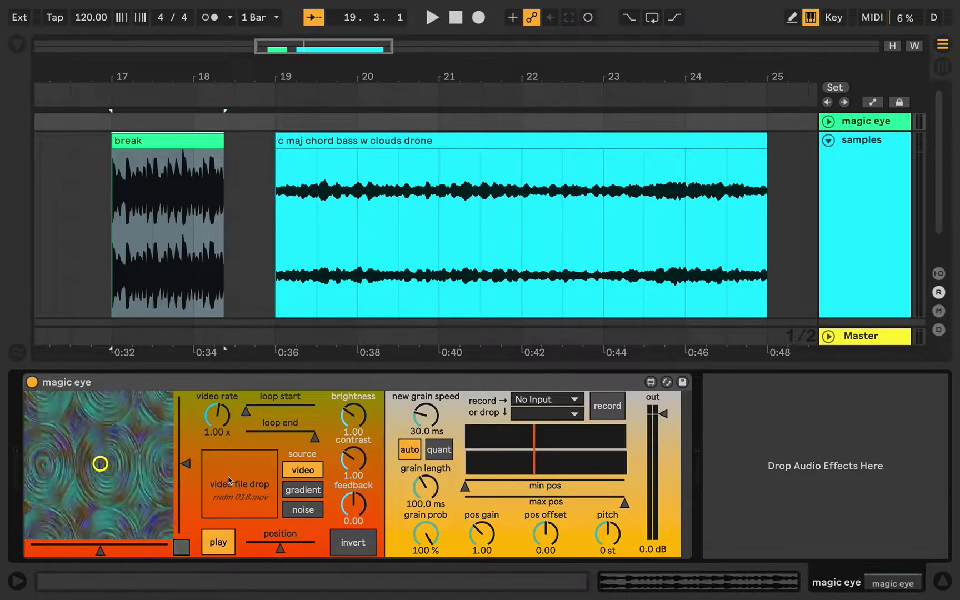
key("ctrl+Left")
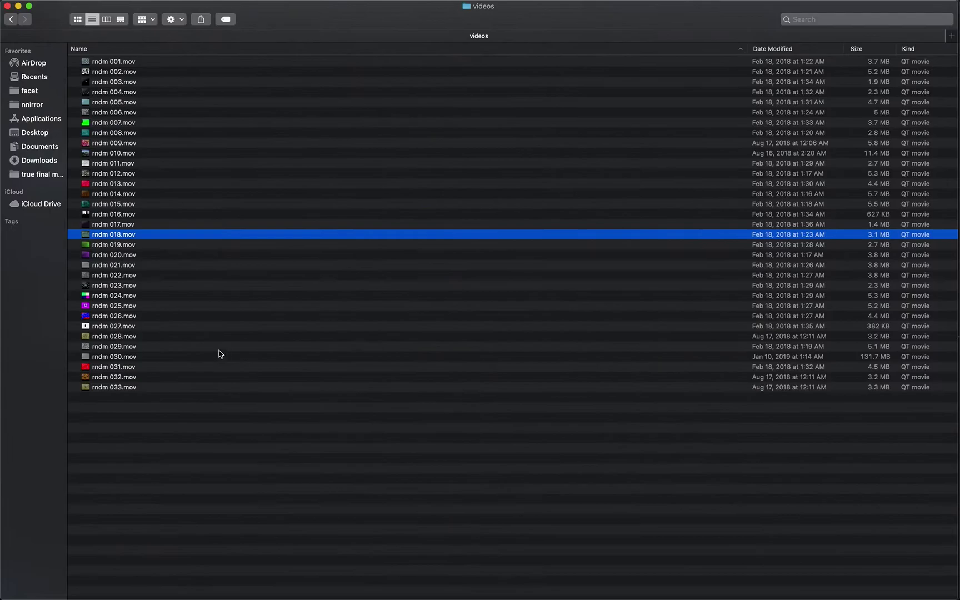
left_click(180, 437)
key("super+Tab")
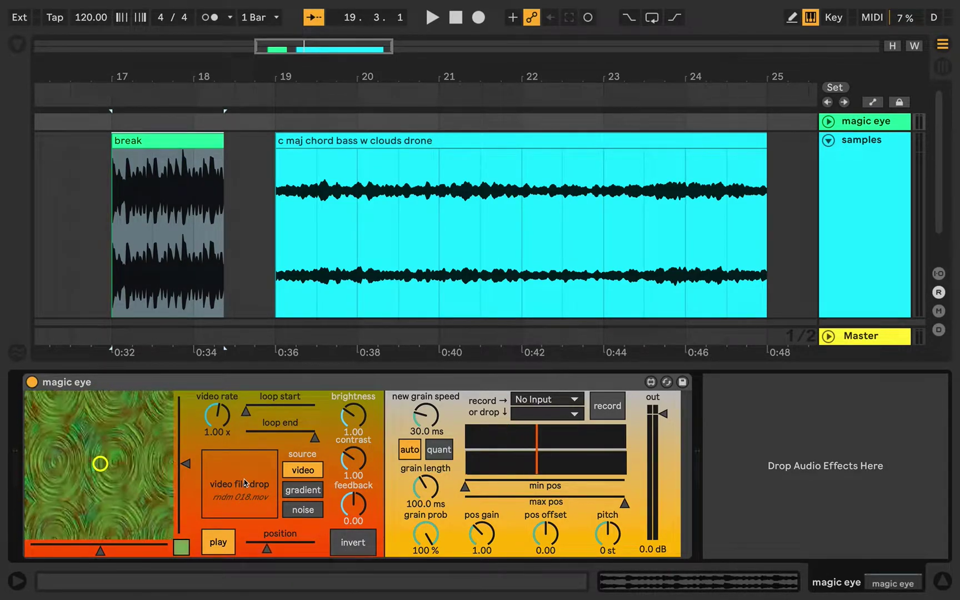
Step: Pause the video and scrub its position to about two thirds of its length
left_click(220, 544)
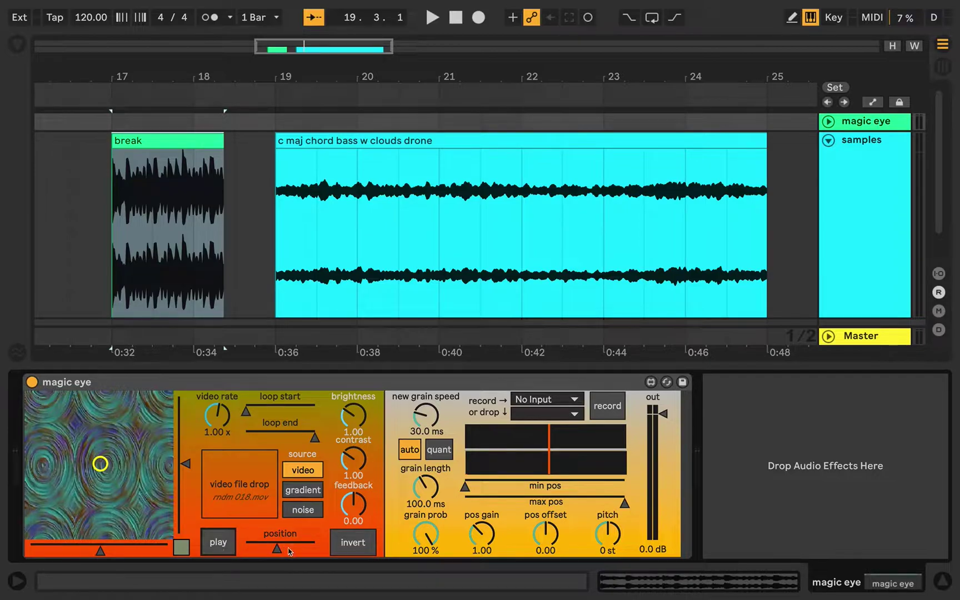
mouse_move(289, 552)
left_mouse_down()
mouse_move(266, 550)
mouse_move(278, 550)
left_mouse_up()
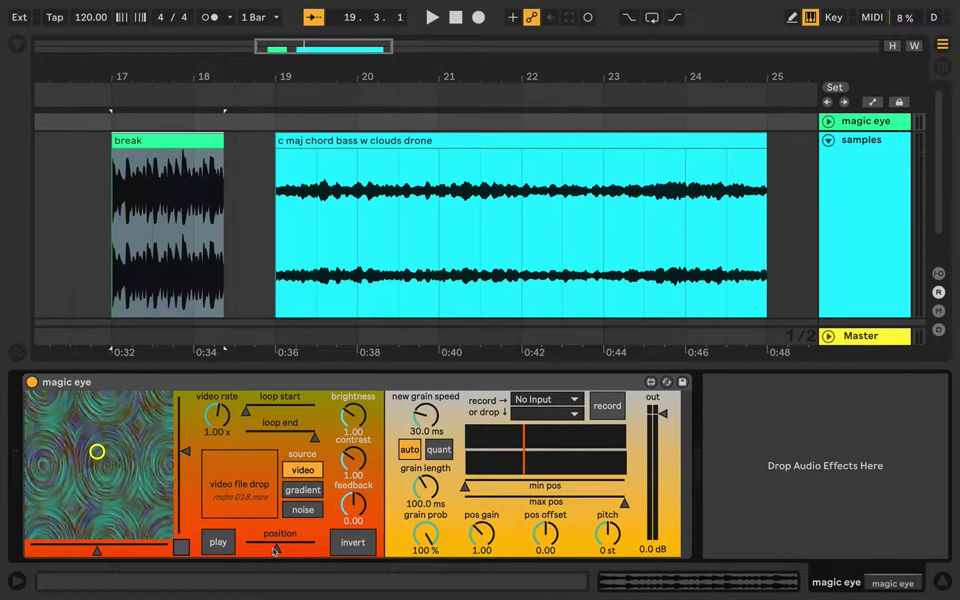
left_click_drag(274, 551, 292, 550)
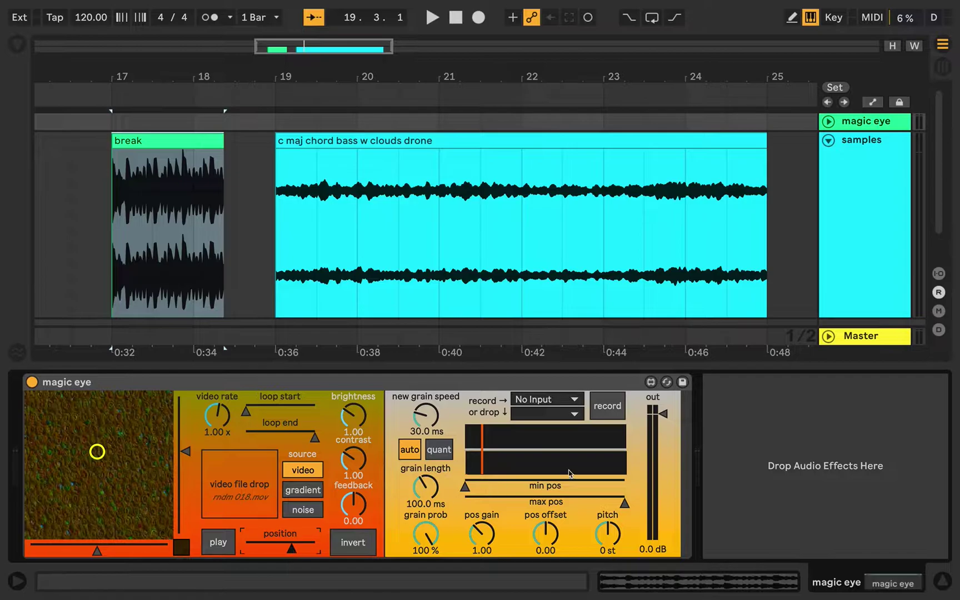
Step: Move the color sampling point slightly above and to the right of the video preview's center
mouse_move(354, 415)
left_mouse_down()
mouse_move(354, 368)
mouse_move(354, 384)
left_mouse_up()
left_click_drag(97, 451, 124, 478)
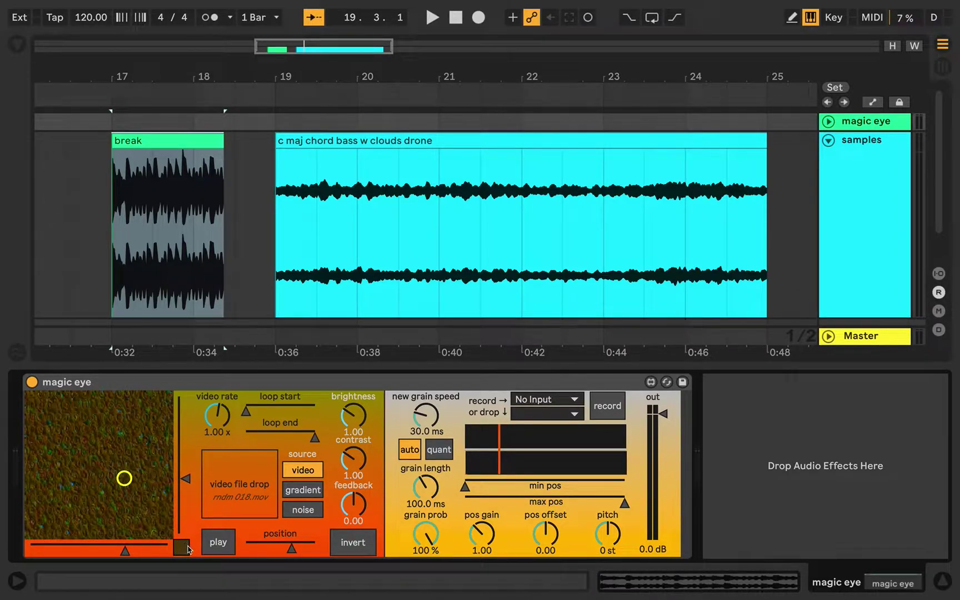
left_click_drag(121, 481, 95, 459)
mouse_move(187, 459)
left_mouse_down()
mouse_move(187, 429)
mouse_move(186, 493)
mouse_move(187, 455)
left_mouse_up()
left_click_drag(97, 549, 119, 553)
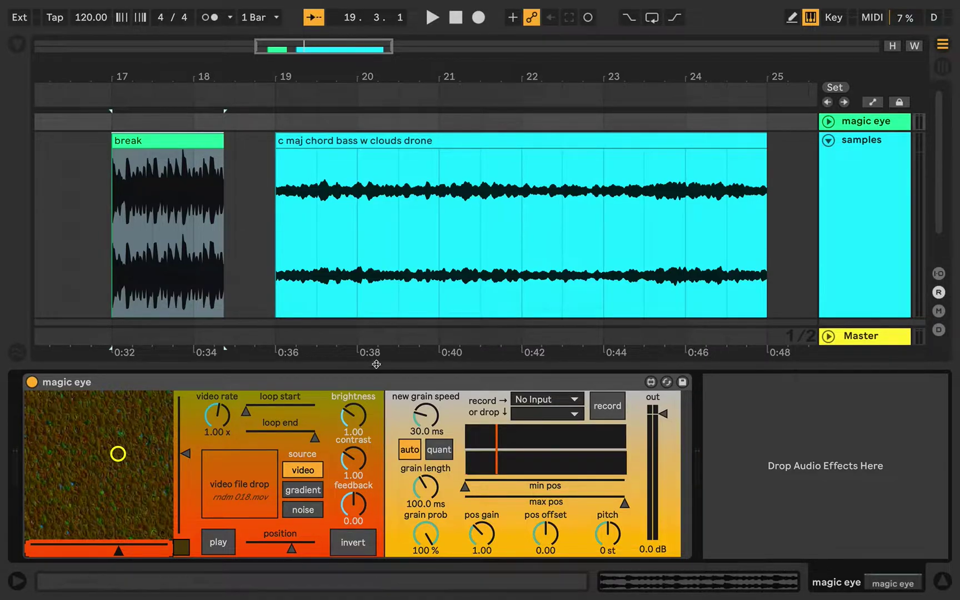
Step: Turn off automatic grain triggering and load the break clip into magic eye's sample buffer
left_click(410, 450)
left_click(189, 141)
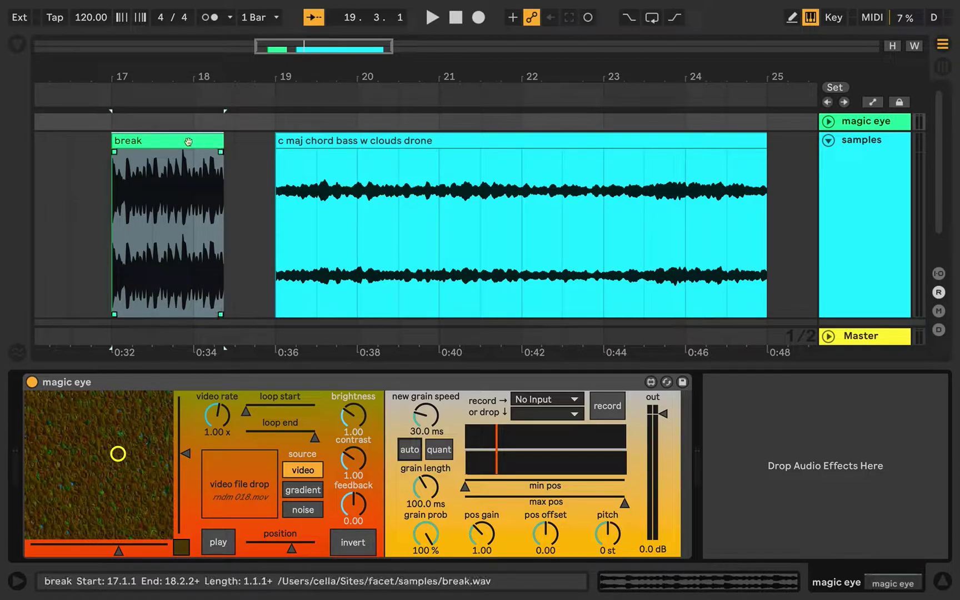
left_click_drag(188, 141, 519, 440)
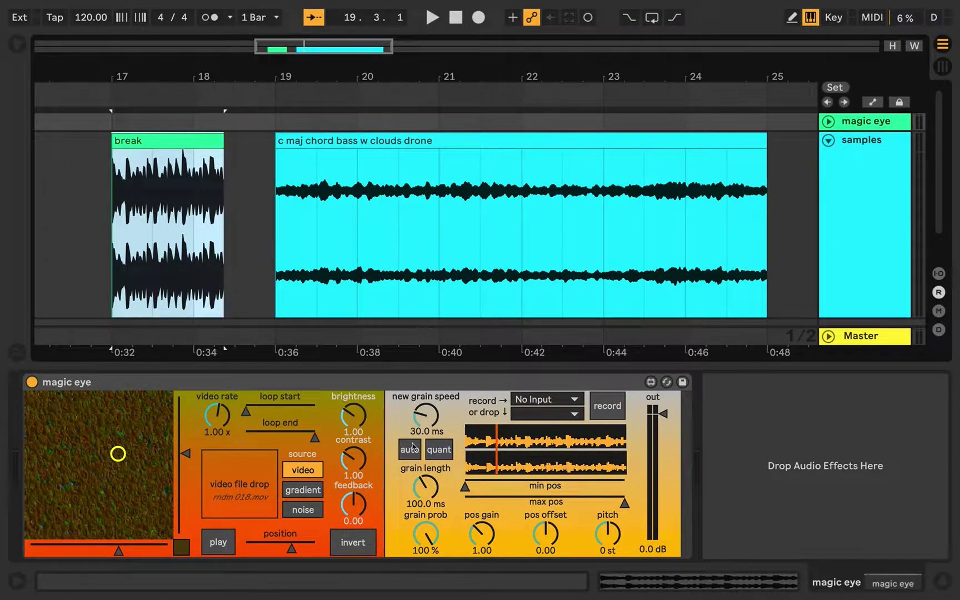
Step: Resume video playback and briefly audition the break sample with automatic grain triggering
left_click(225, 536)
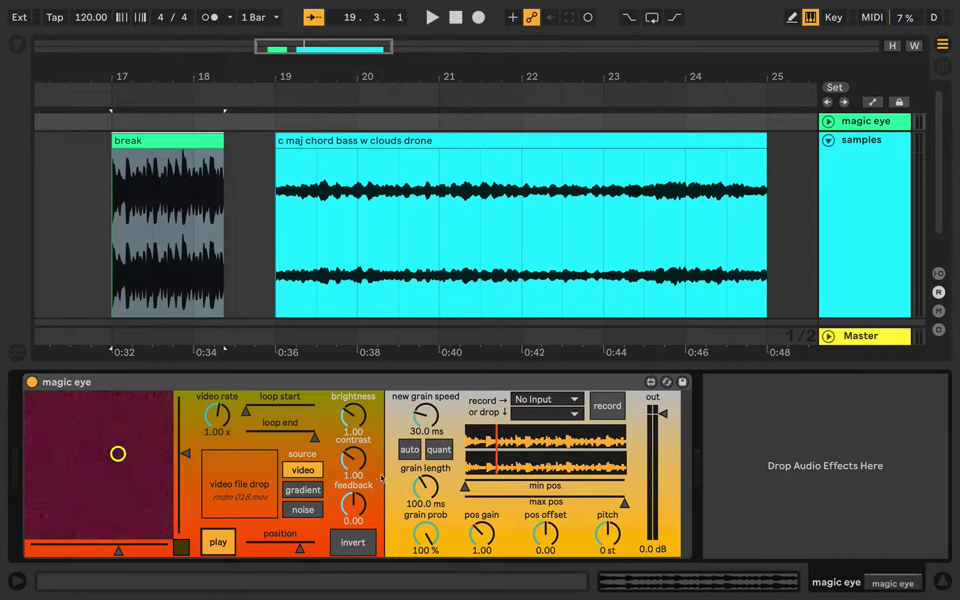
left_click(411, 450)
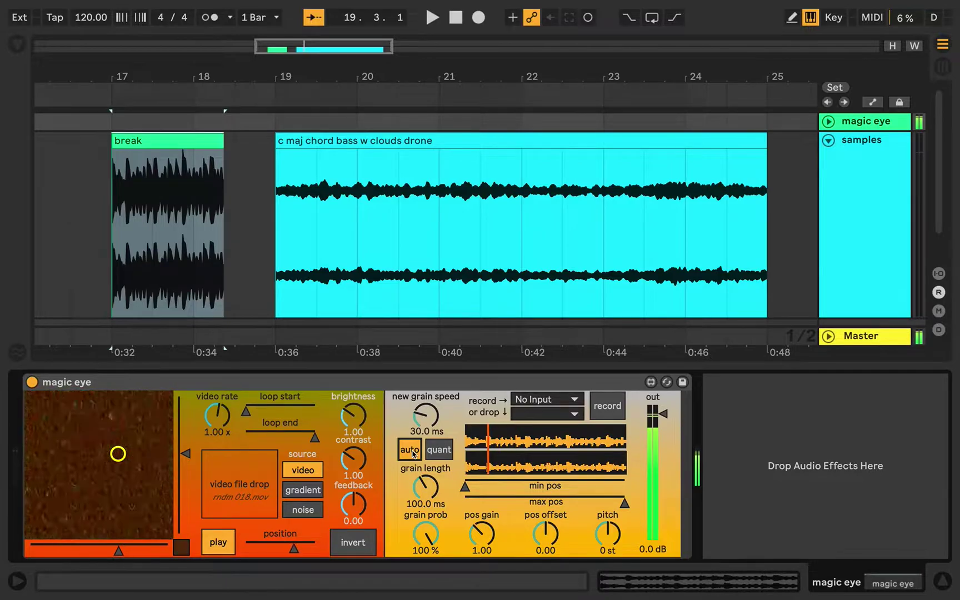
left_click(411, 450)
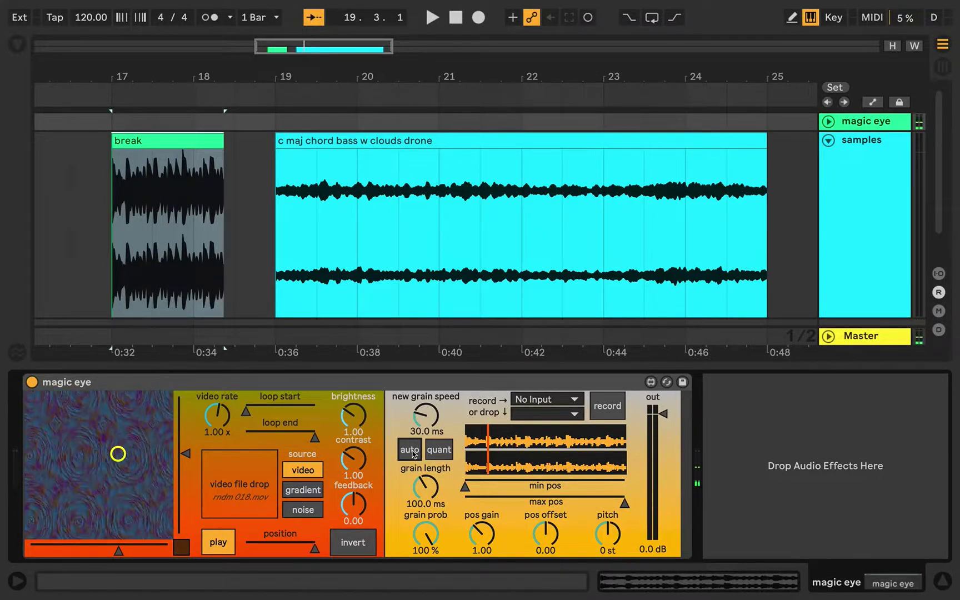
Step: Audition the automatic grains with the new grain speed at 10.3 ms and at 231 ms
left_click_drag(427, 418, 416, 444)
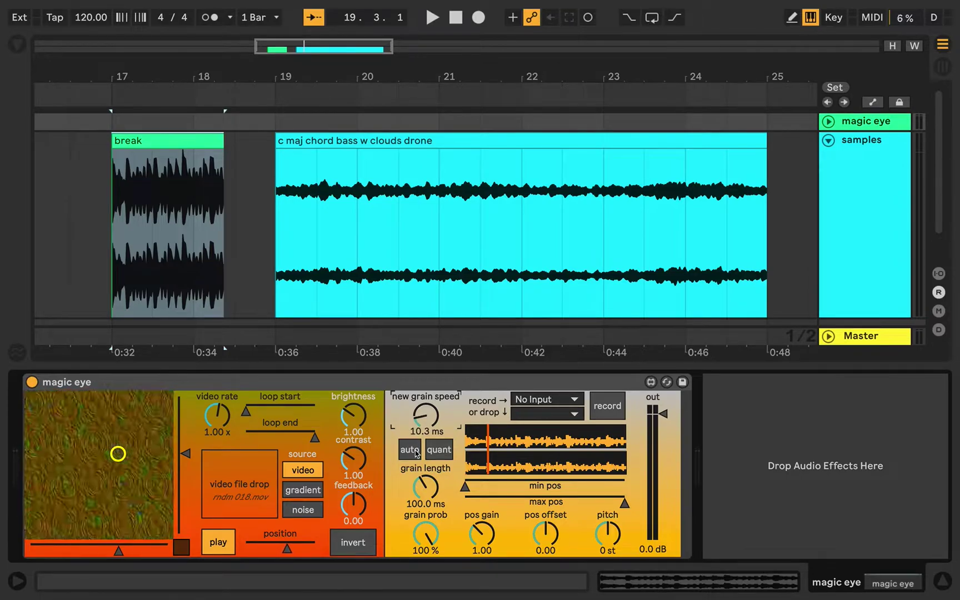
left_click(414, 451)
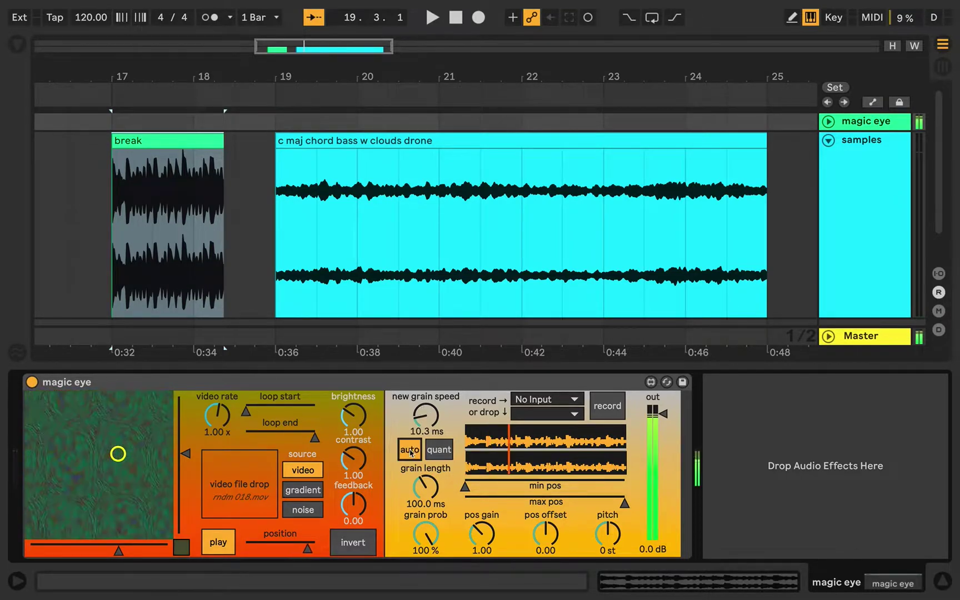
mouse_move(428, 420)
left_mouse_down()
mouse_move(428, 440)
mouse_move(428, 407)
left_mouse_up()
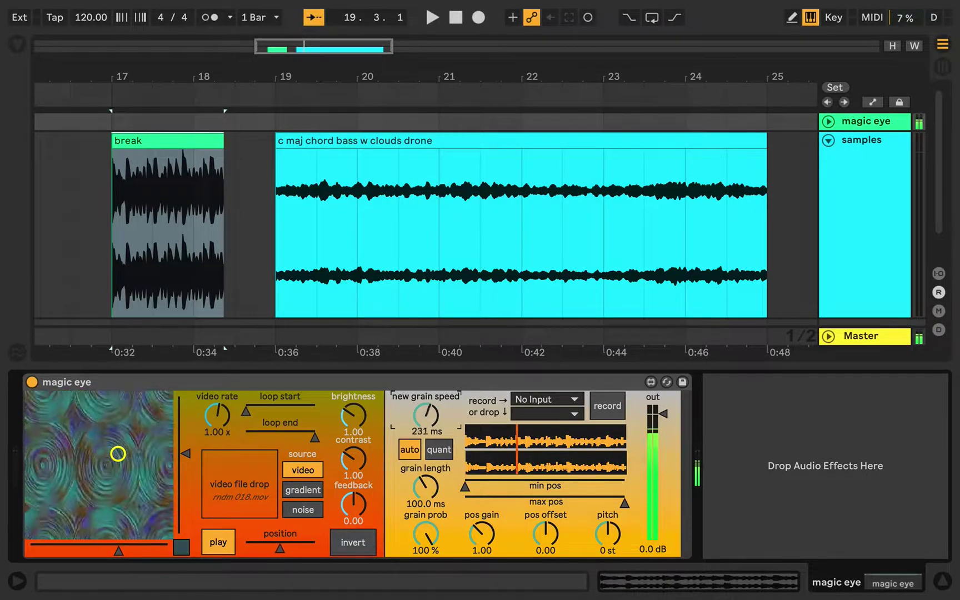
Step: Quantize the new grain speed to 8nt and turn off automatic grain triggering
left_click(439, 449)
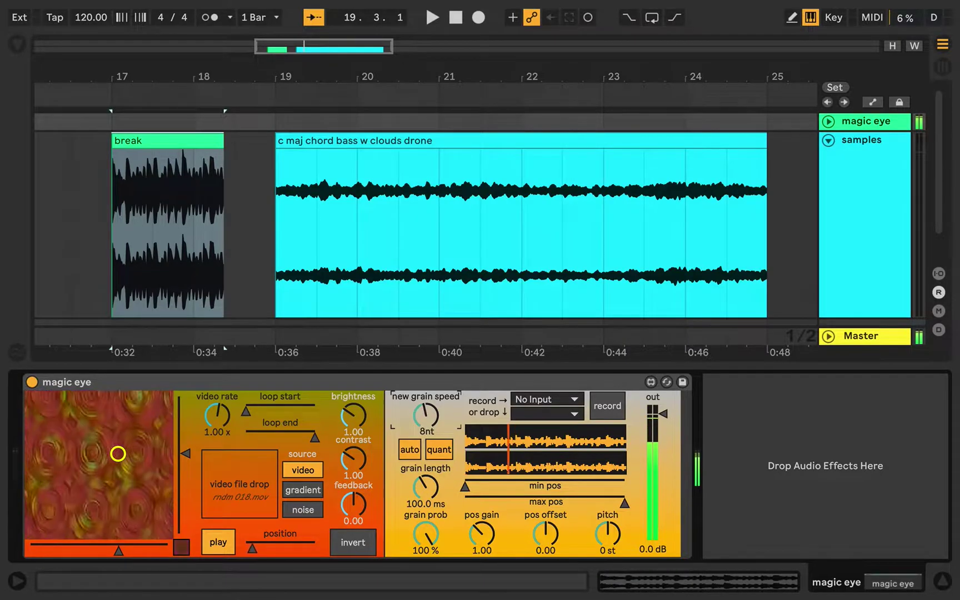
left_click(410, 449)
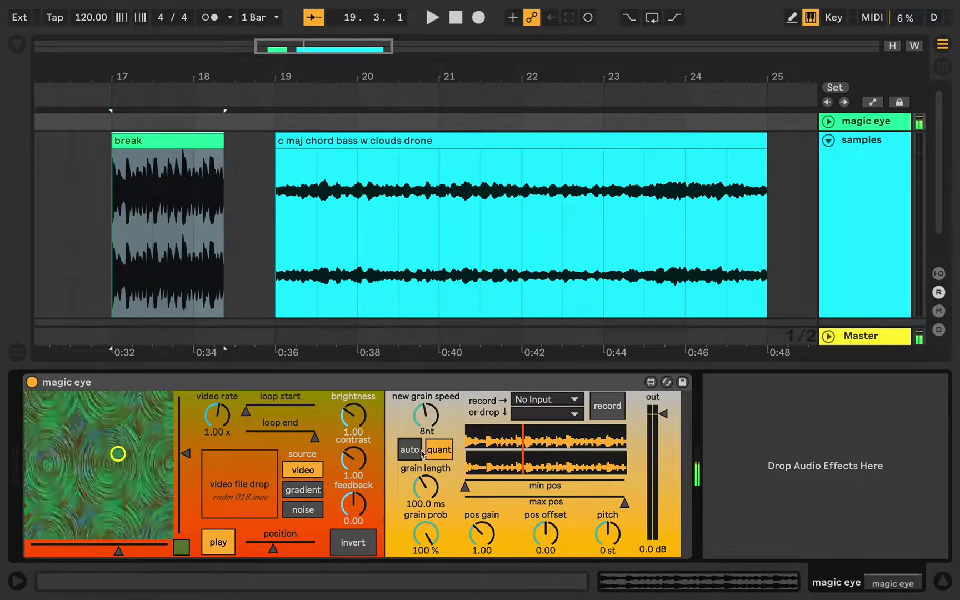
left_click(436, 449)
left_click(439, 449)
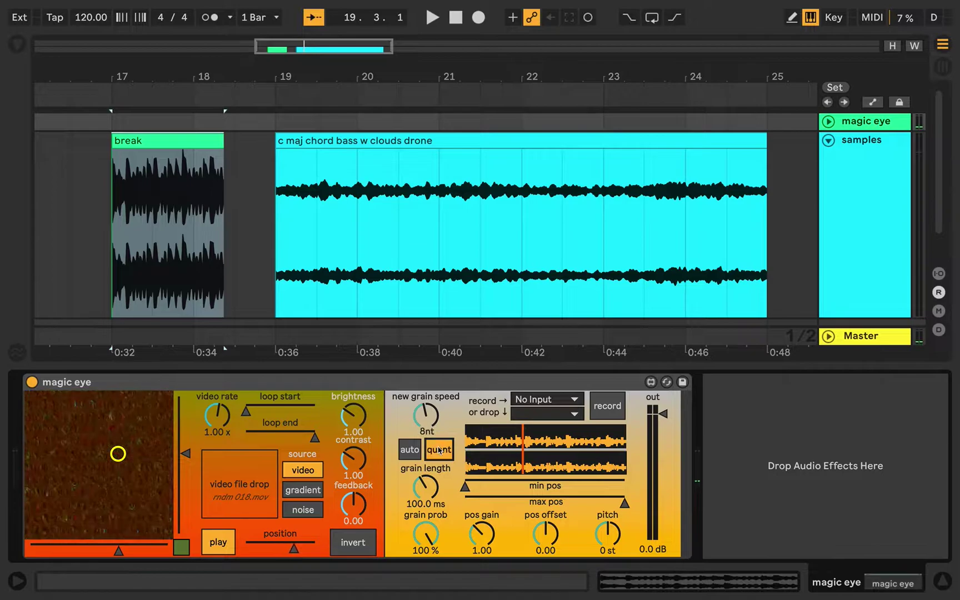
Step: Turn off grain speed quantization and set the new grain speed to 121 ms
left_click(432, 427)
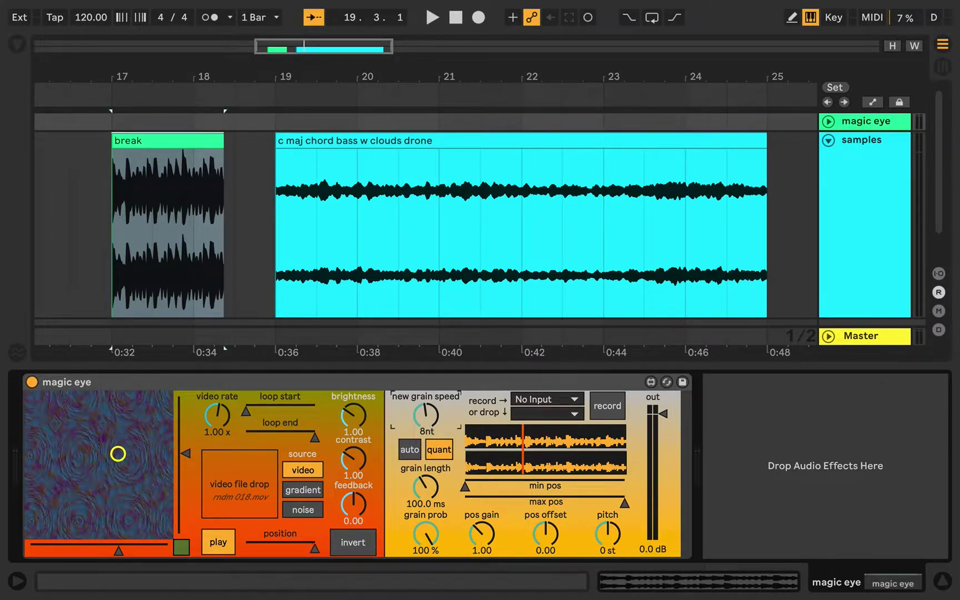
mouse_move(432, 427)
left_mouse_down()
mouse_move(432, 466)
mouse_move(432, 356)
mouse_move(432, 423)
left_mouse_up()
left_click(437, 444)
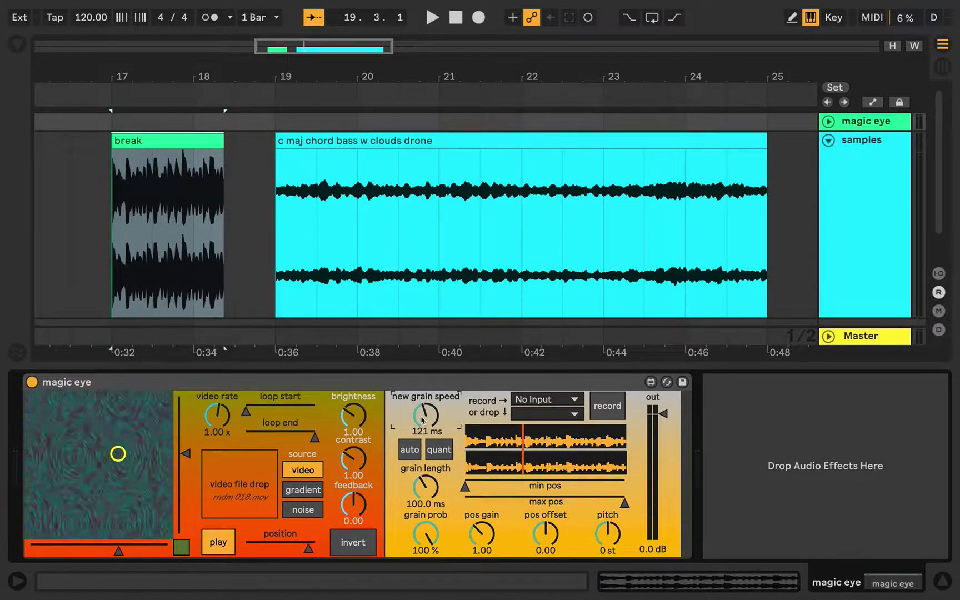
Step: Reduce the grain length to 1.00 ms, raise it to 43.7 ms, and audition it with automatic triggering
left_click_drag(426, 487, 426, 534)
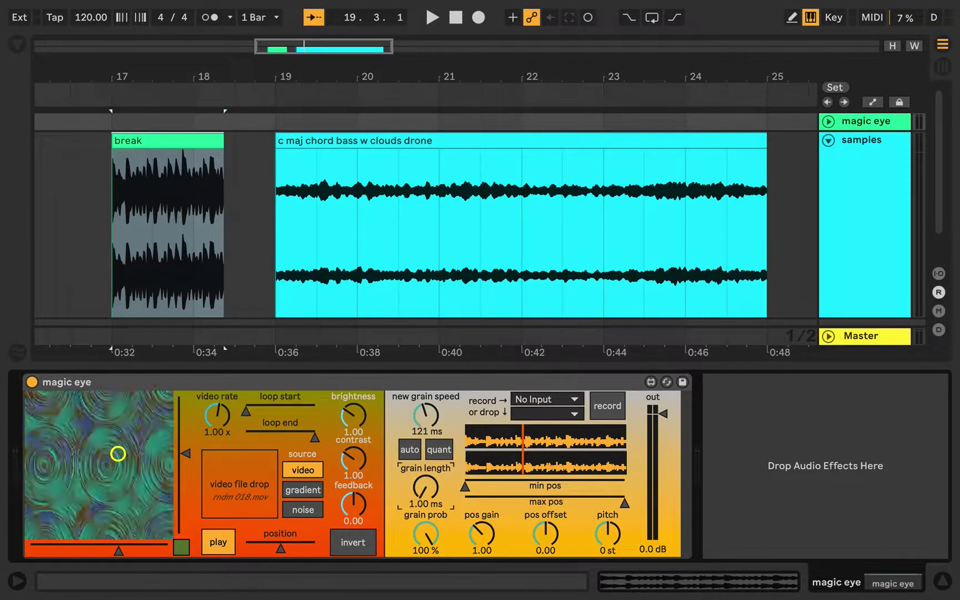
left_click_drag(425, 487, 426, 468)
left_click(411, 451)
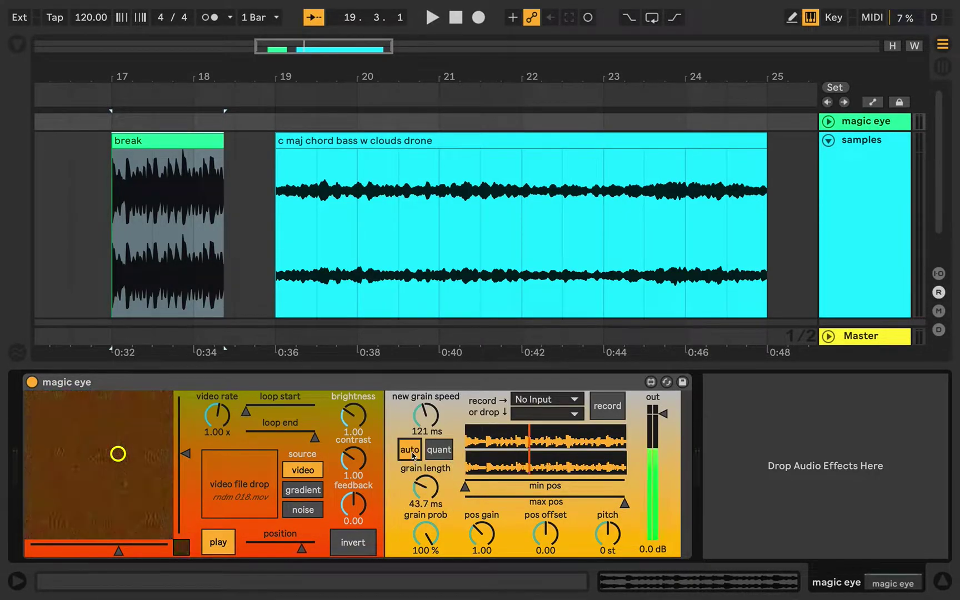
Step: Quantize the new grain speed to 16n and set the grain length to 35.4 ms after trying 400 ms
left_click_drag(425, 415, 426, 437)
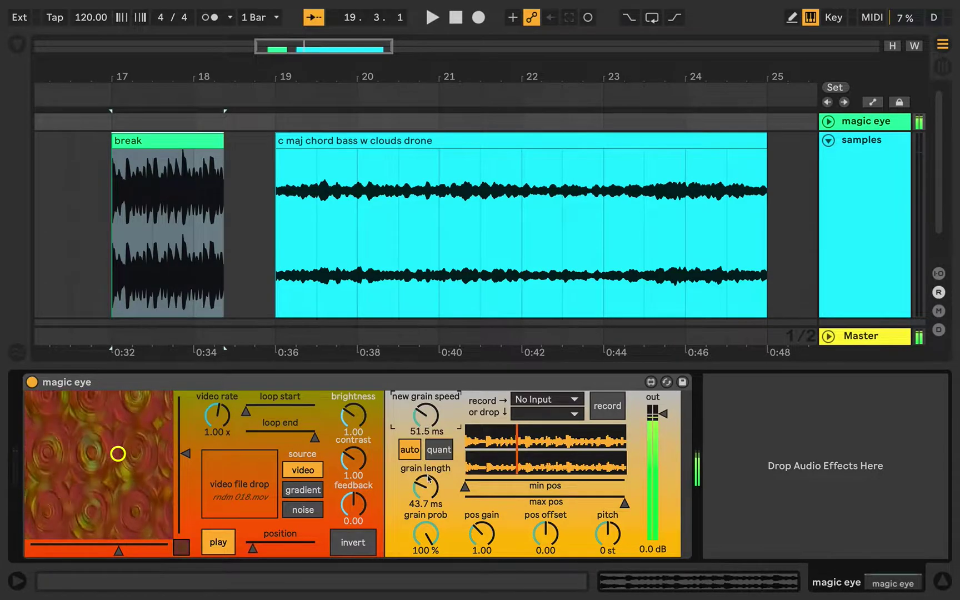
left_click_drag(429, 478, 426, 410)
left_click(438, 452)
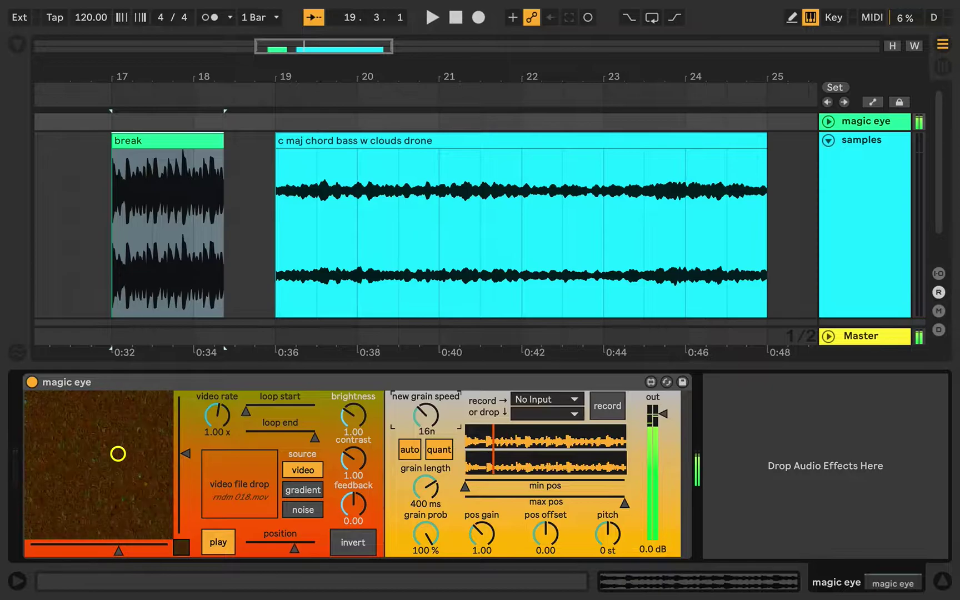
left_click_drag(433, 478, 433, 516)
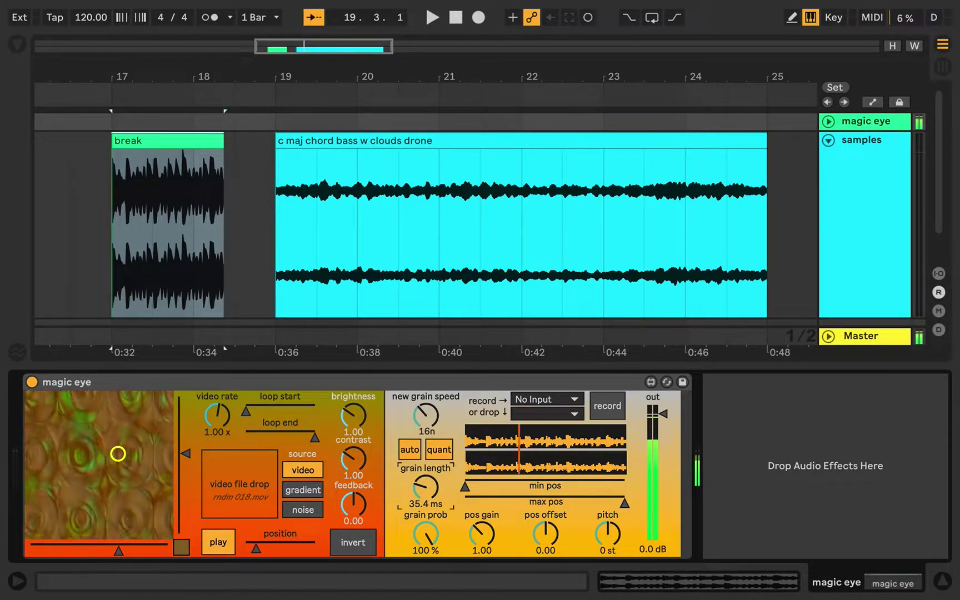
Step: Set the grain probability to 42.5% and audition the automatic grains with and without quantization
left_click(412, 451)
left_click(425, 534)
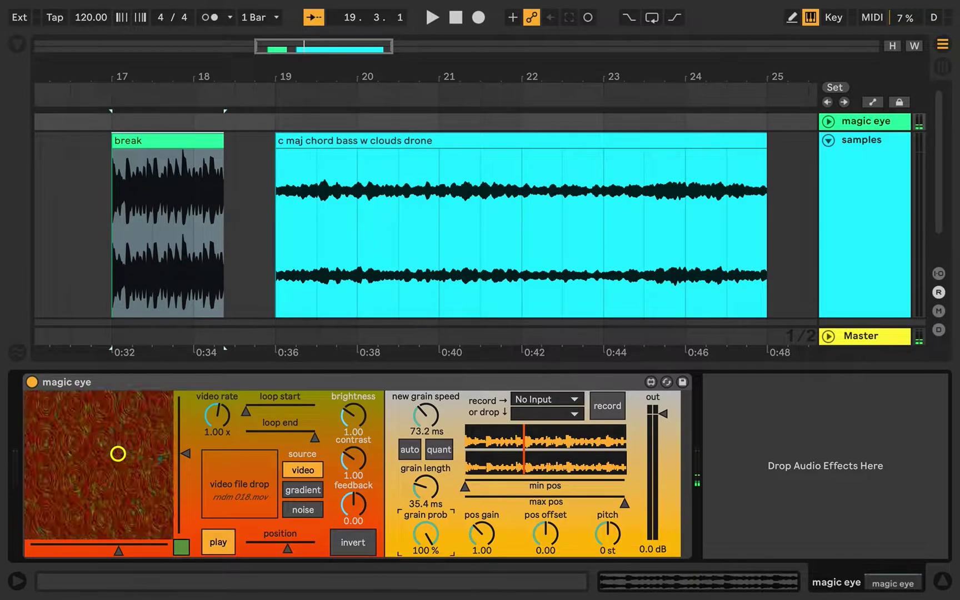
mouse_move(426, 535)
left_mouse_down()
mouse_move(426, 550)
mouse_move(428, 535)
left_mouse_up()
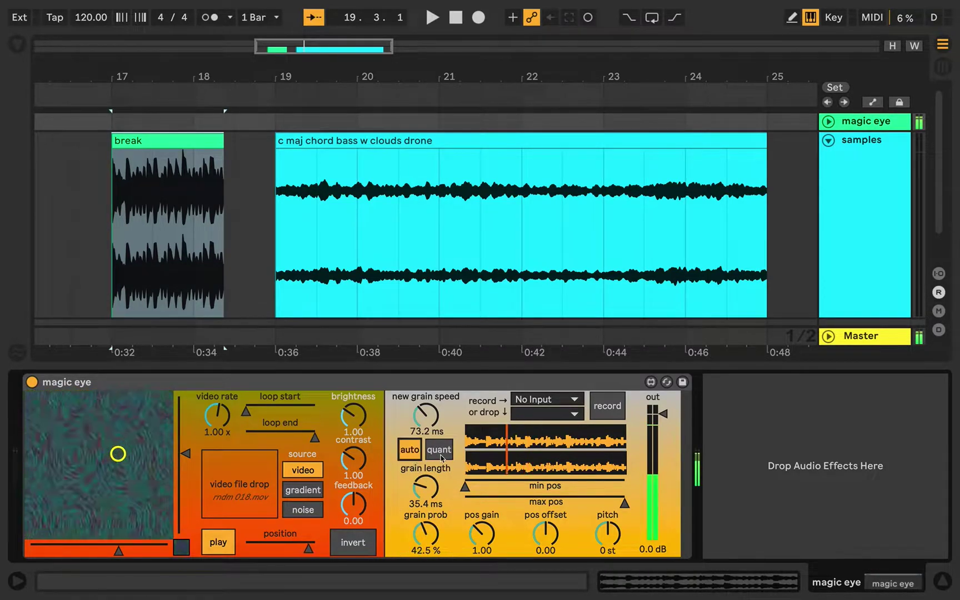
left_click(410, 450)
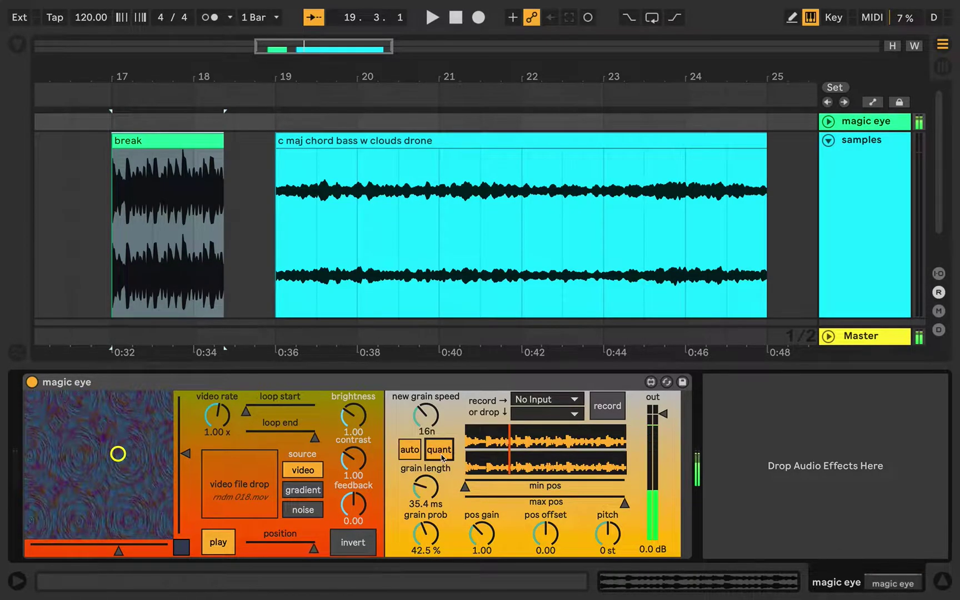
Step: Restore the grain probability to 100% and turn off automatic triggering and quantization
left_click(430, 539)
left_click_drag(435, 560, 416, 452)
left_click(417, 452)
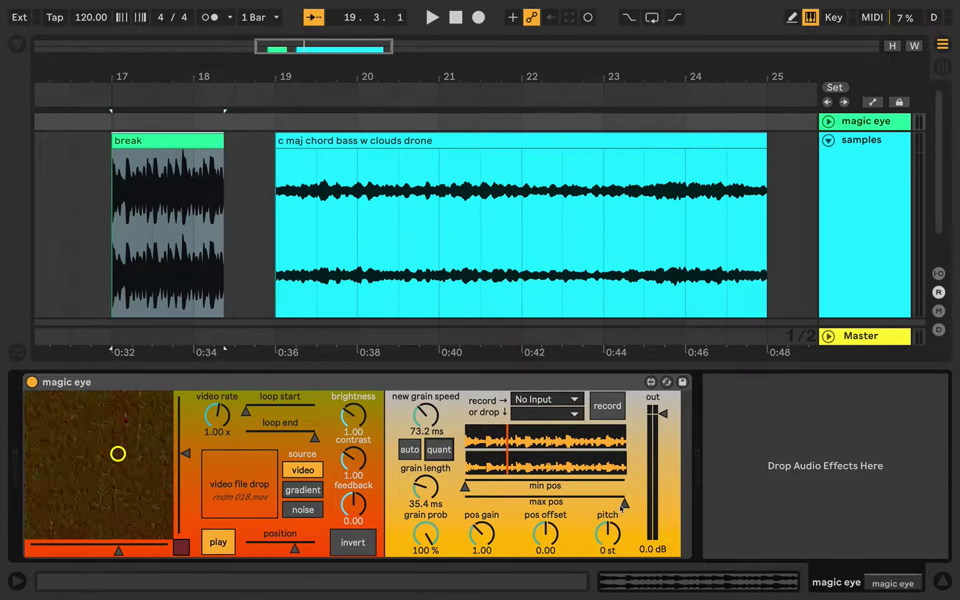
Step: Limit the maximum grain position to about the first quarter of the sample and briefly audition the automatic grains
left_click_drag(621, 508, 609, 508)
mouse_move(506, 503)
left_mouse_down()
mouse_move(522, 503)
mouse_move(513, 503)
left_mouse_up()
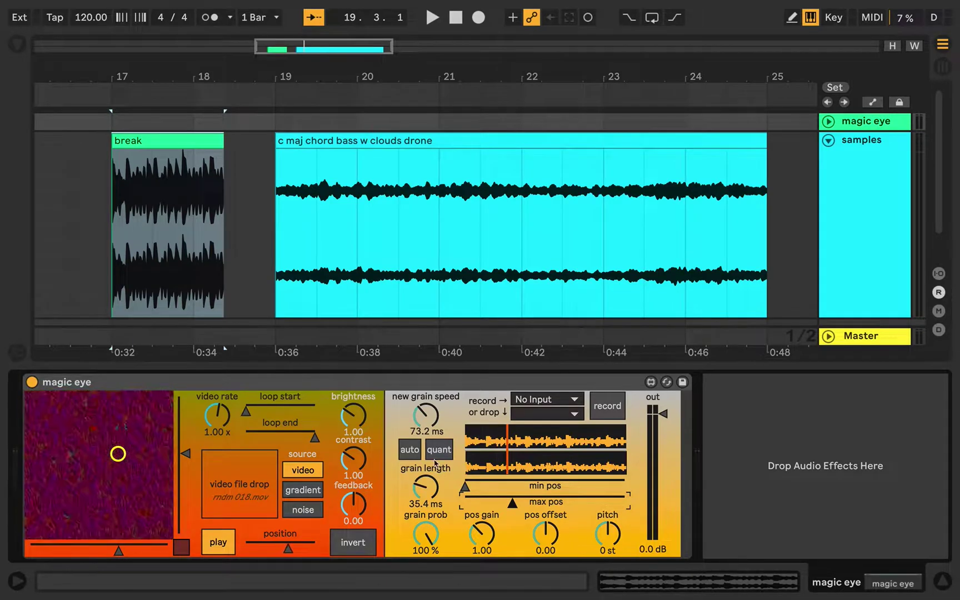
left_click_drag(465, 504, 506, 504)
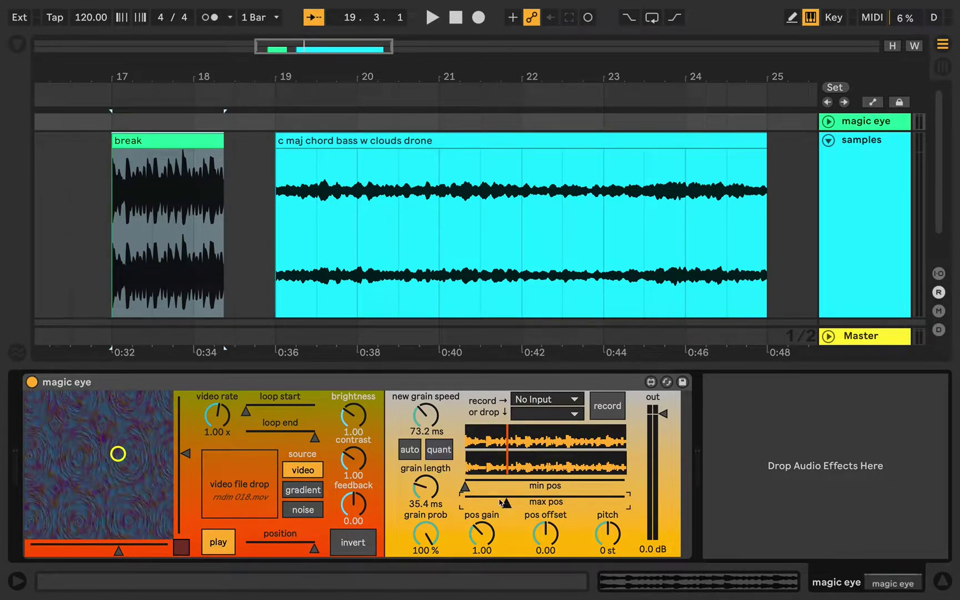
left_click(415, 455)
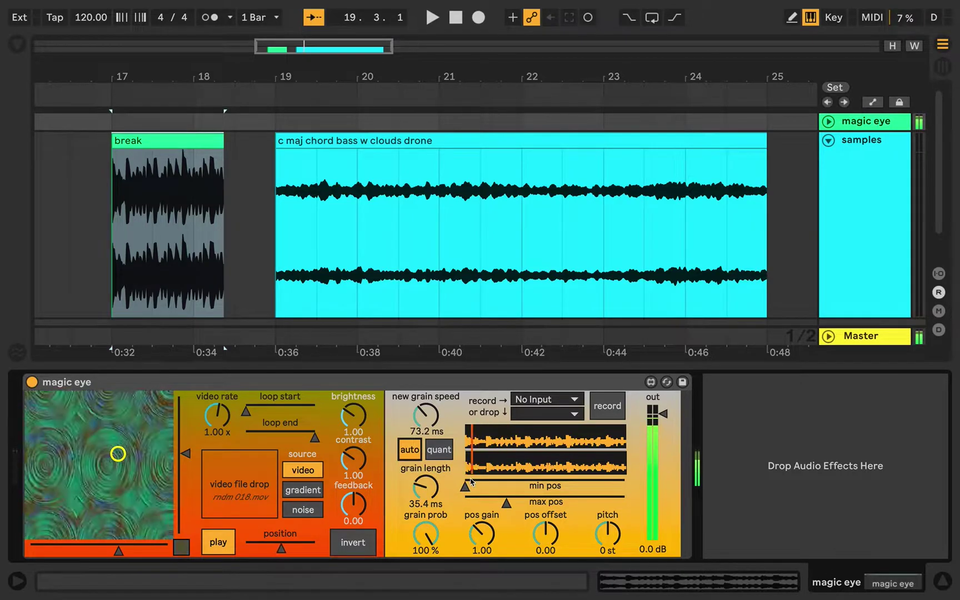
left_click(411, 453)
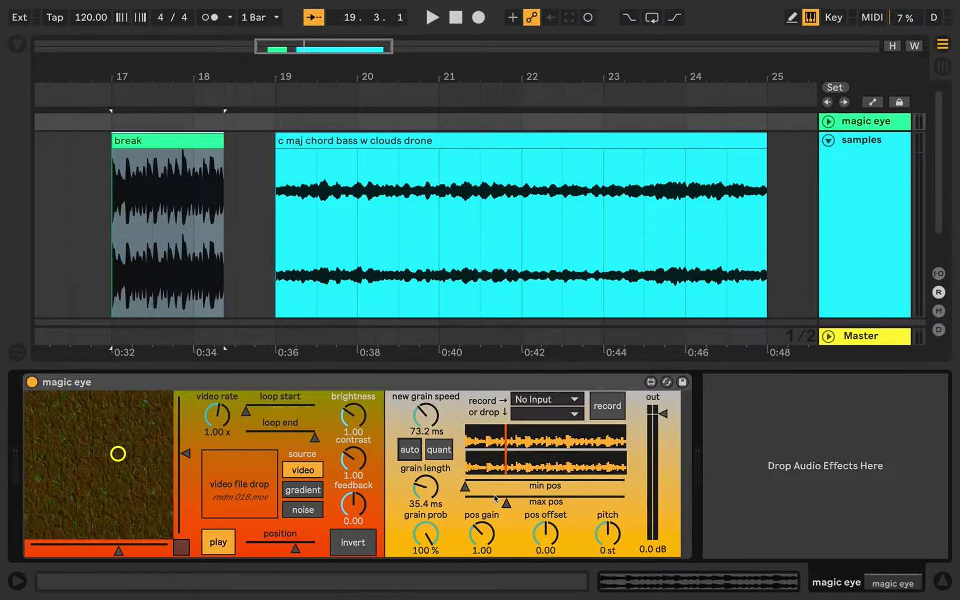
Step: Audition automatic grains while trying a position gain of 0.05, a position offset of 0.39, and a position gain of 1.24, then stop them
left_click(410, 449)
left_click_drag(482, 534, 482, 565)
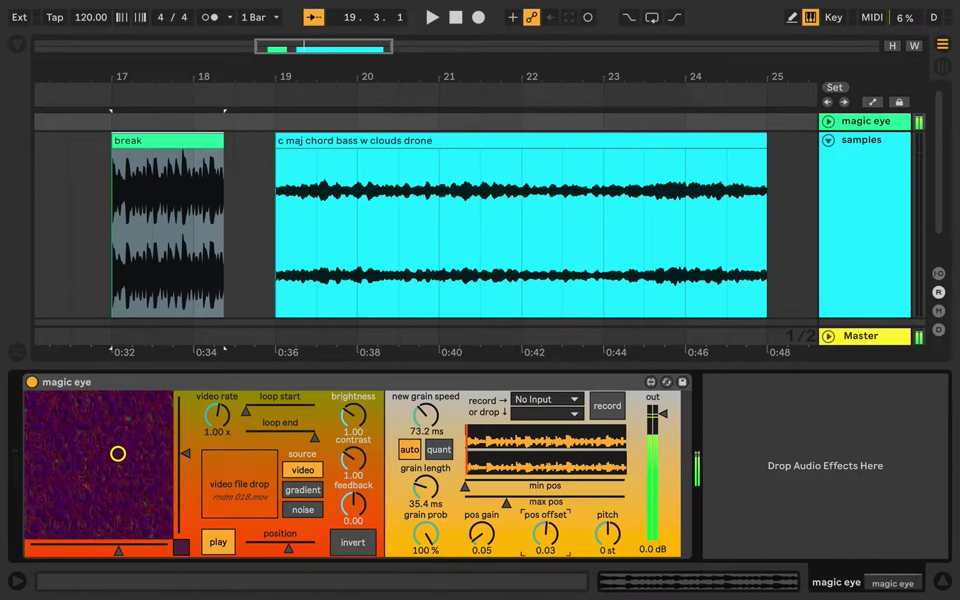
left_click_drag(548, 538, 547, 517)
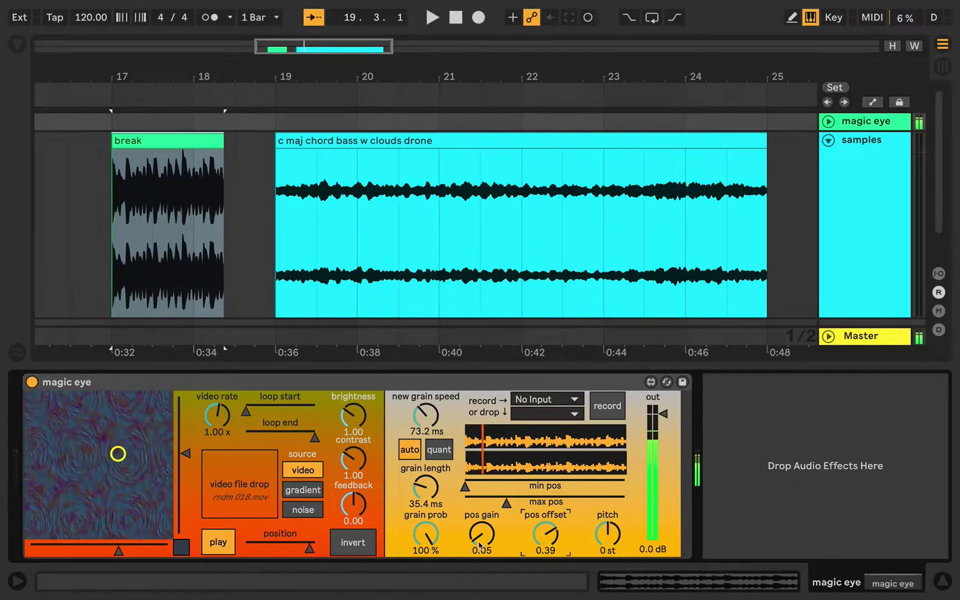
left_click_drag(482, 536, 482, 492)
left_click(412, 455)
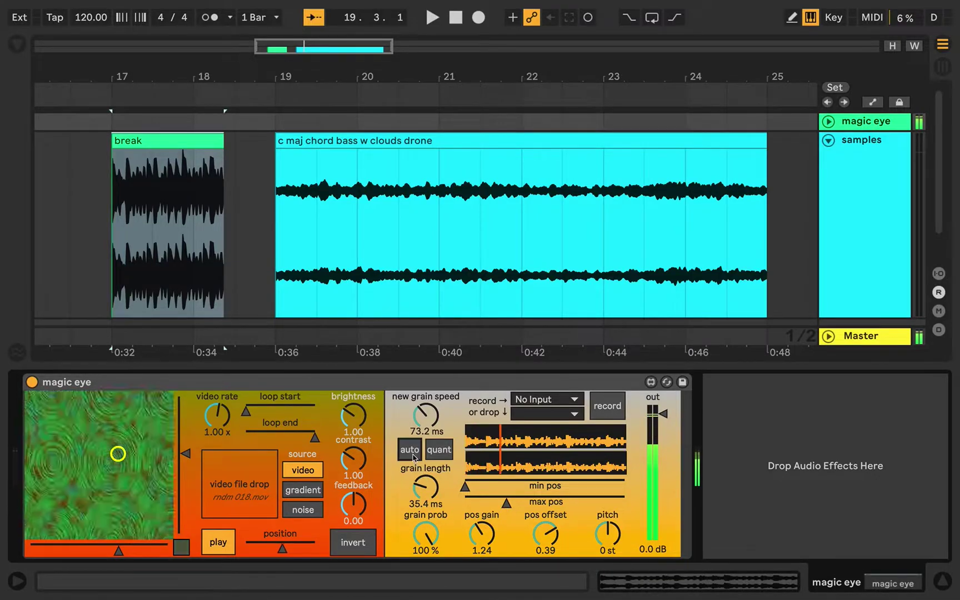
Step: Set the maximum grain position to about mid-sample, try a position gain of 3.33, and restore gain to 1.00 and offset to 0.00
left_click_drag(482, 535, 625, 503)
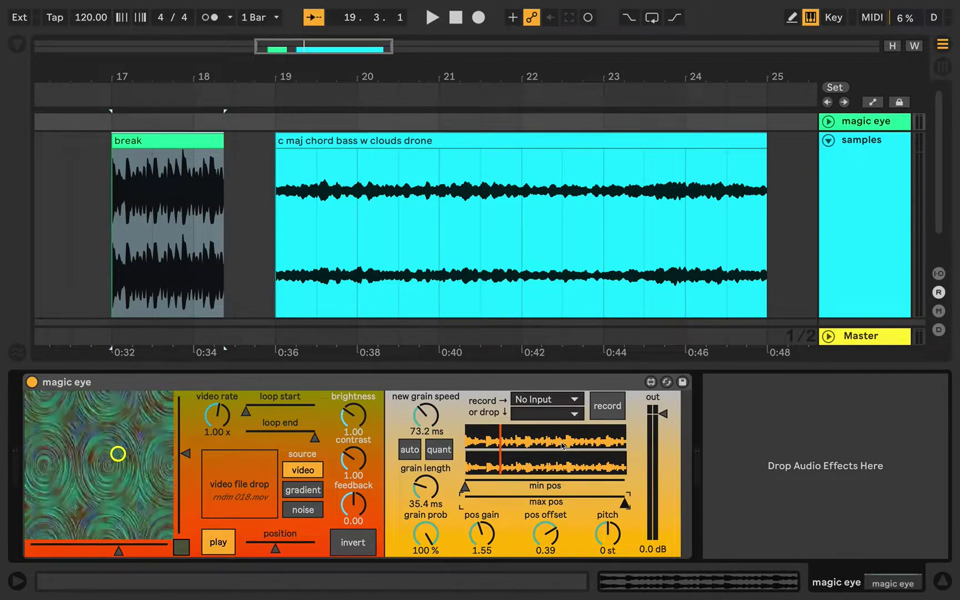
left_click(543, 503)
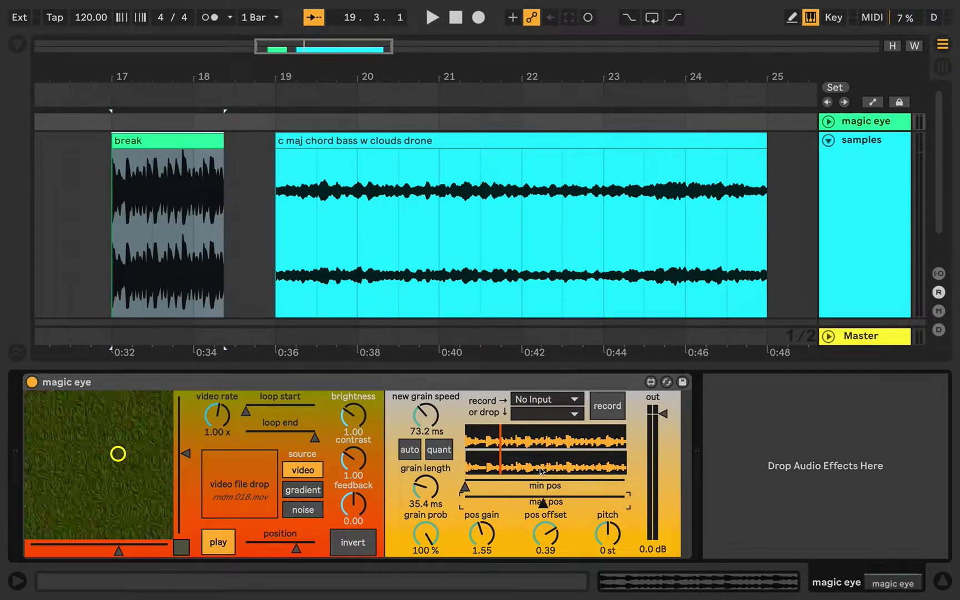
left_click_drag(481, 534, 482, 514)
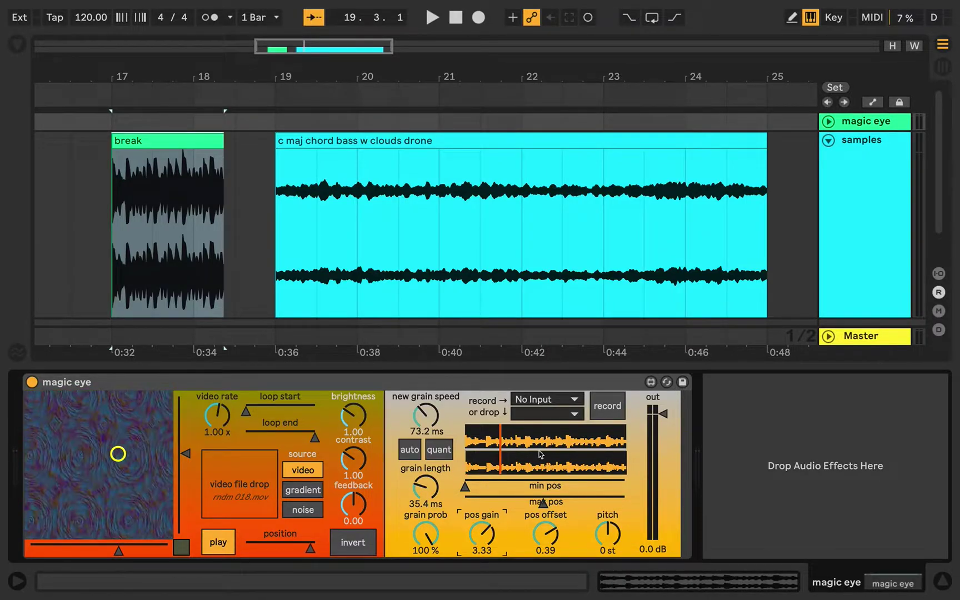
left_click(546, 539)
double_click(494, 538)
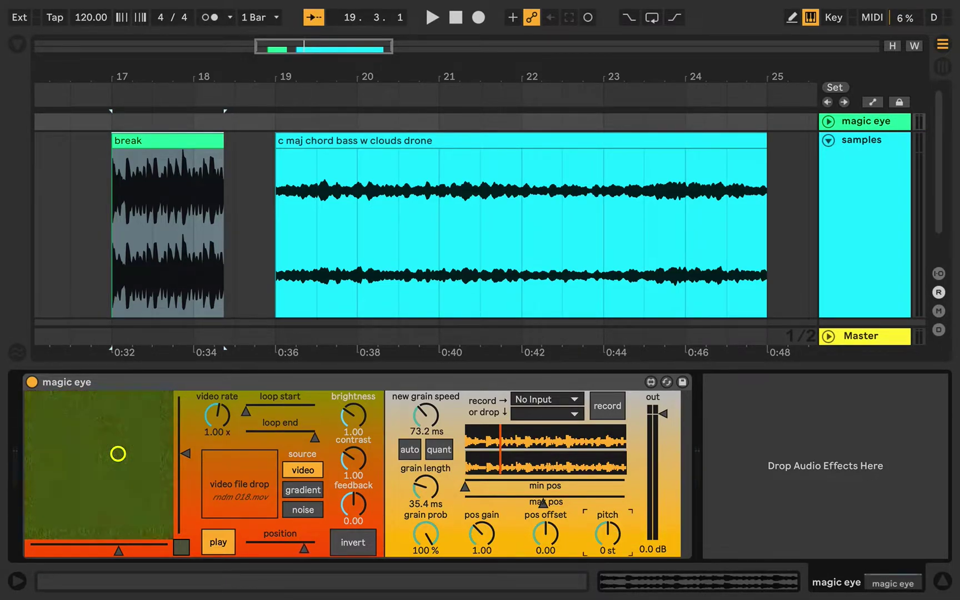
Step: Audition the automatic grains with the pitch at -24 st and restore the pitch to 0 st
left_click_drag(608, 534, 608, 568)
left_click(404, 460)
left_click(409, 450)
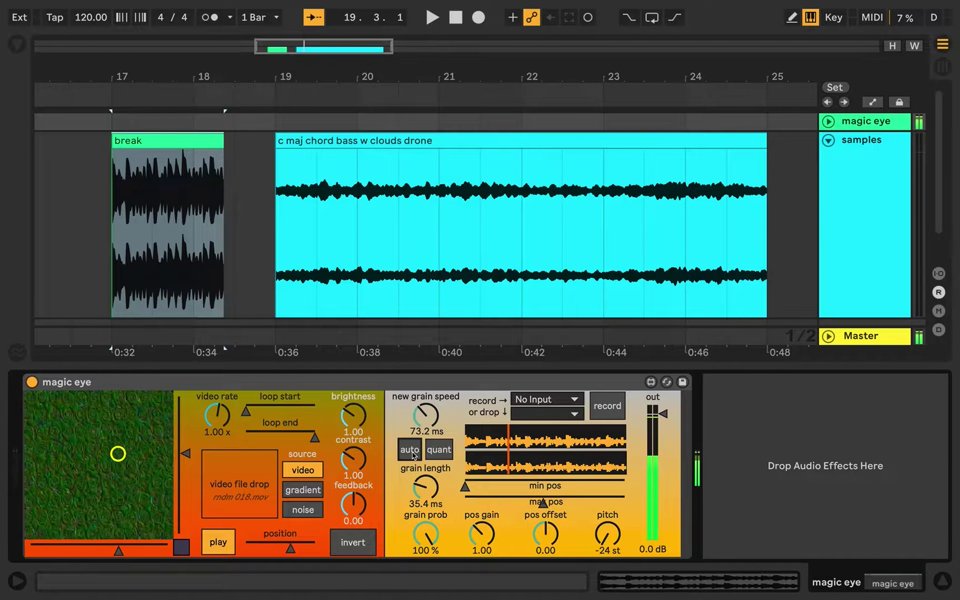
double_click(608, 534)
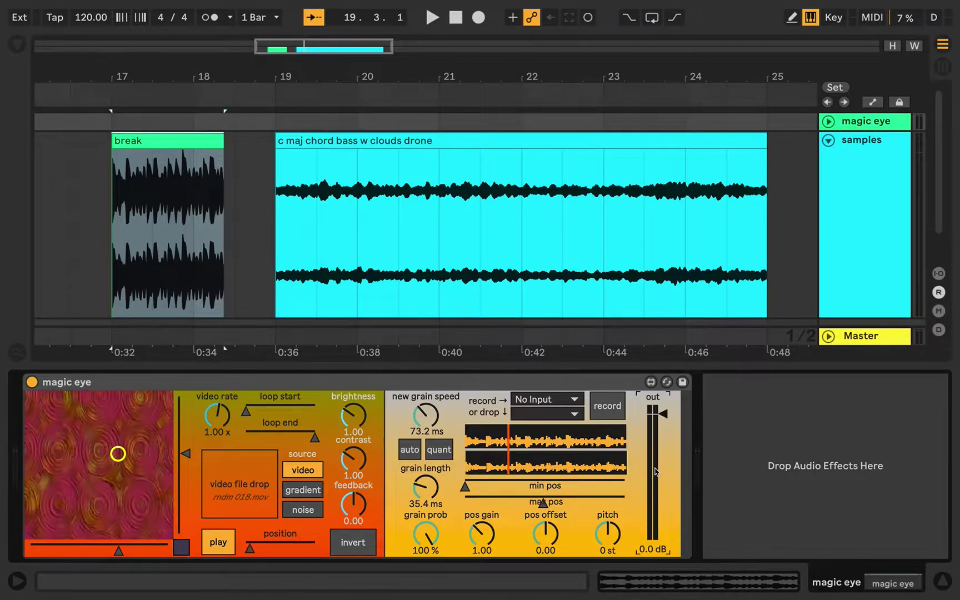
Step: Record new audio into the sample buffer from Ext. In channel 1 and start automatic grain triggering
left_click(559, 404)
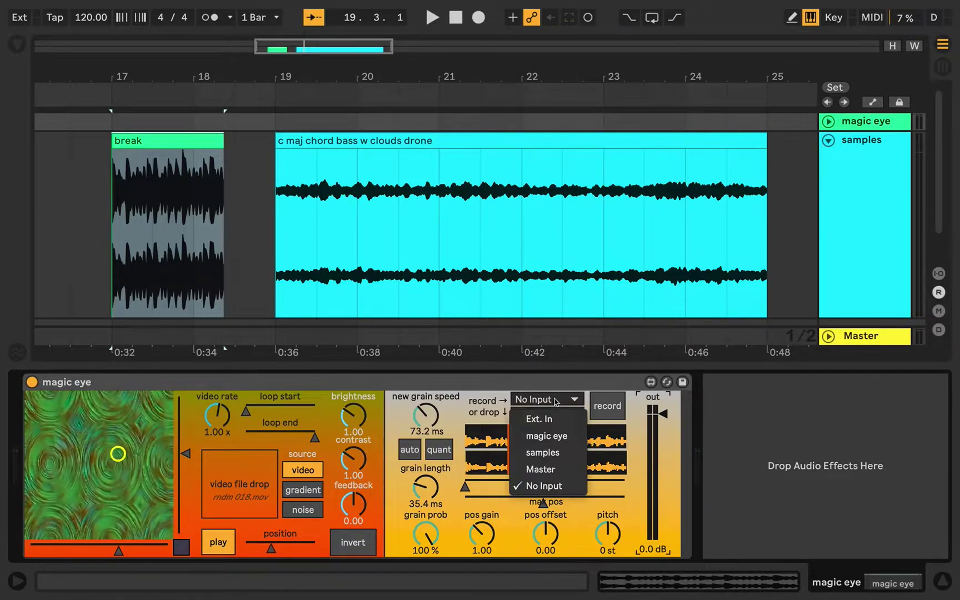
left_click(538, 420)
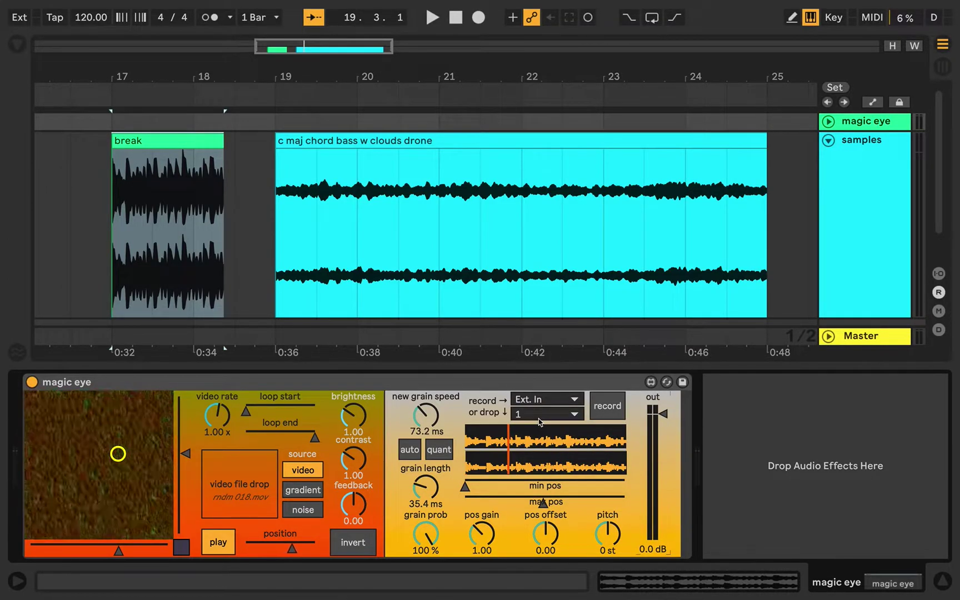
left_click(607, 406)
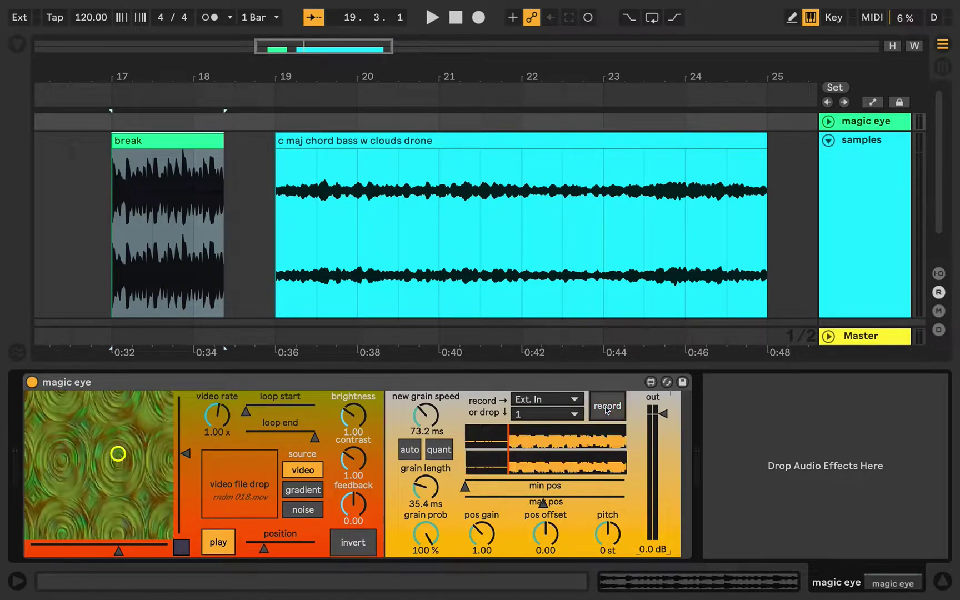
left_click(409, 451)
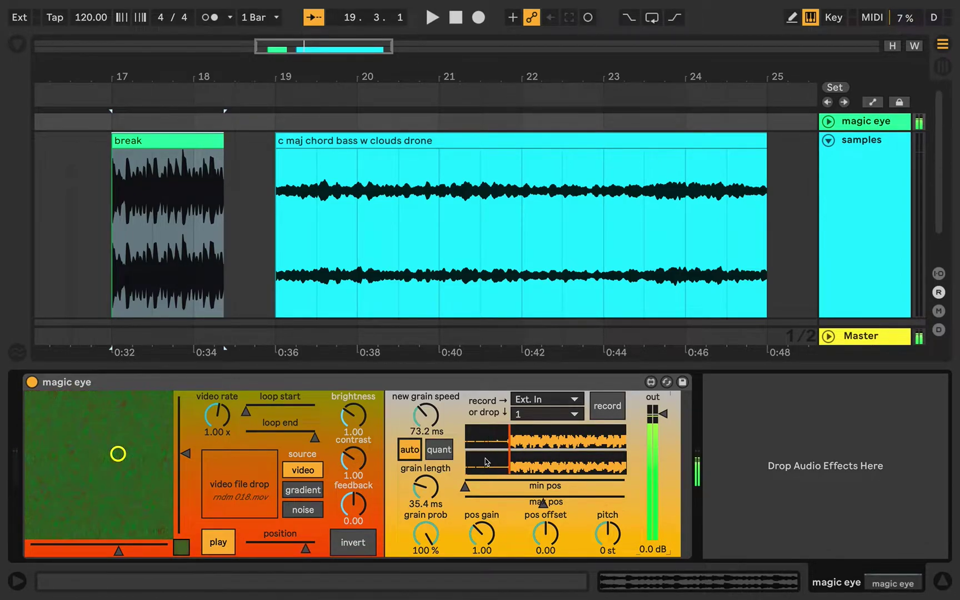
Step: Set position offset to 0.65, position gain to 3.83, new grain speed to 5.9 ms, grain length to 435 ms and grain probability to 38.6%
left_click_drag(537, 538, 538, 502)
left_click_drag(483, 550, 464, 514)
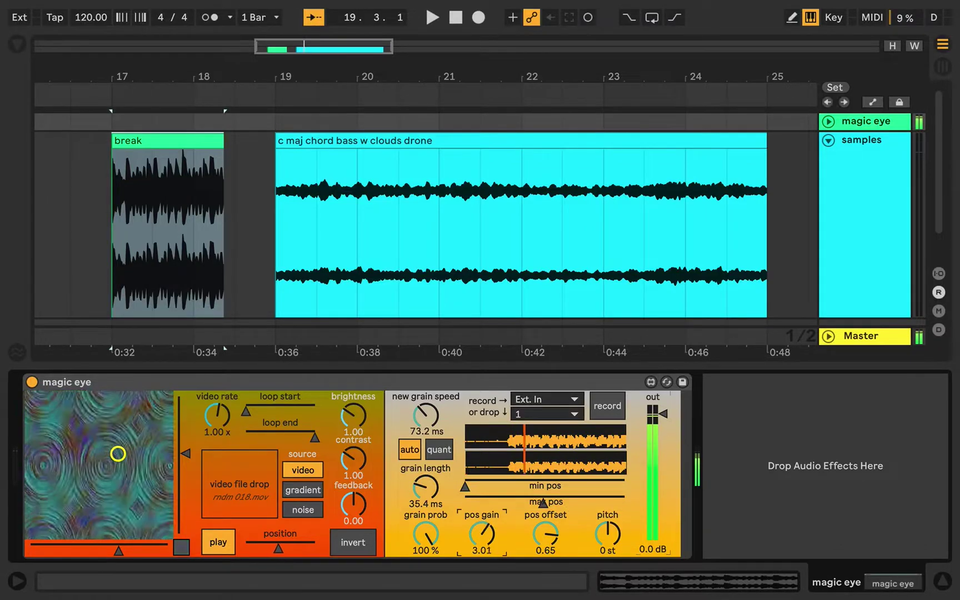
left_click_drag(426, 415, 428, 456)
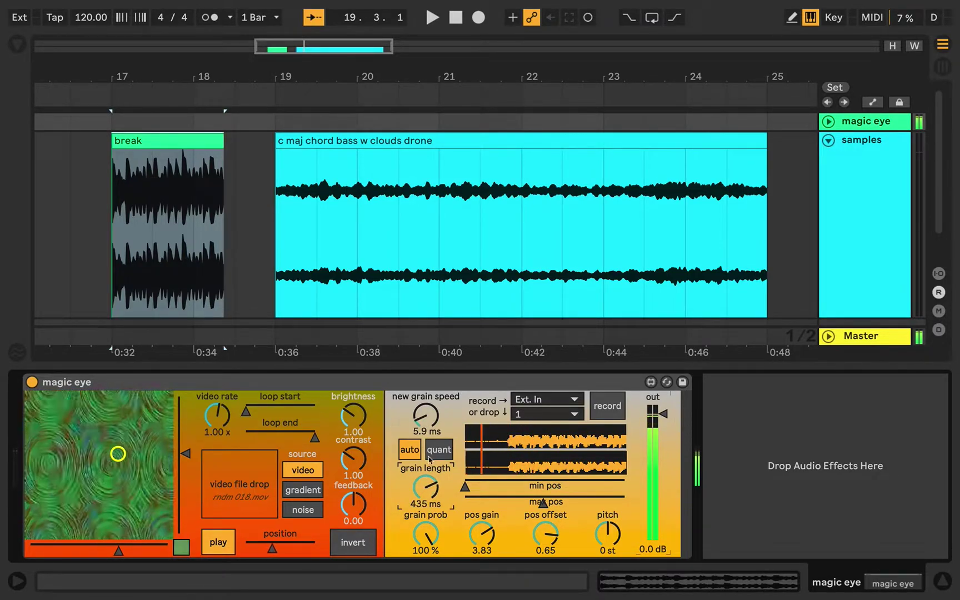
left_click_drag(426, 534, 426, 574)
Step: Pause the video, scrub it to about 40% of its length, and place the sampling point slightly left of the image's centre
left_click(233, 546)
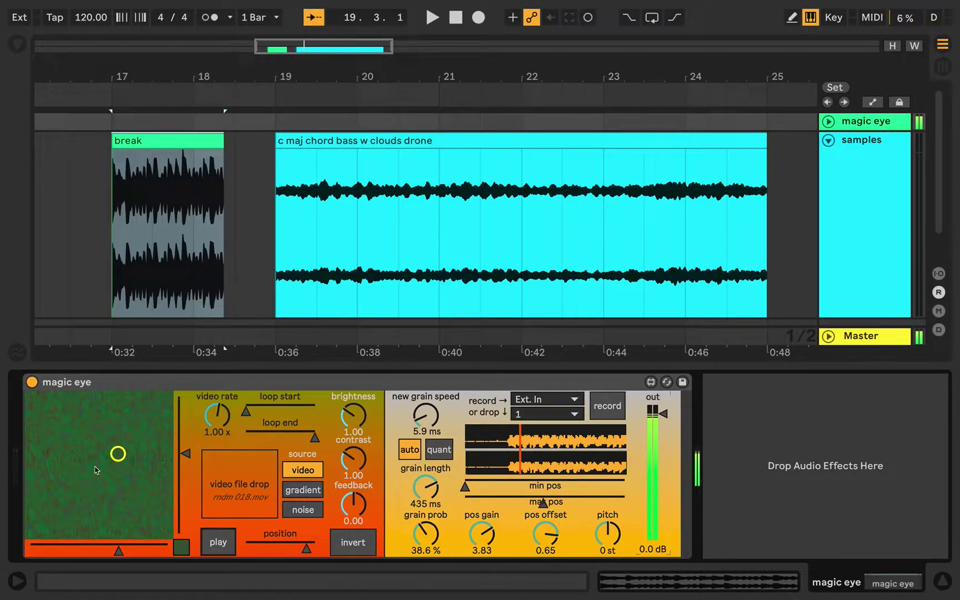
mouse_move(98, 472)
left_mouse_down()
mouse_move(106, 481)
mouse_move(60, 463)
mouse_move(53, 428)
left_mouse_up()
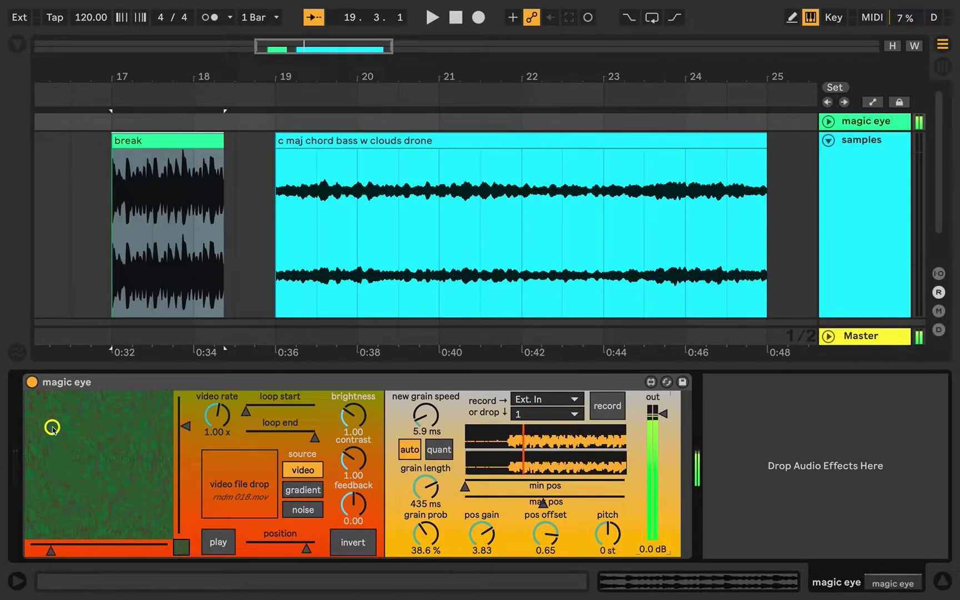
left_click(275, 549)
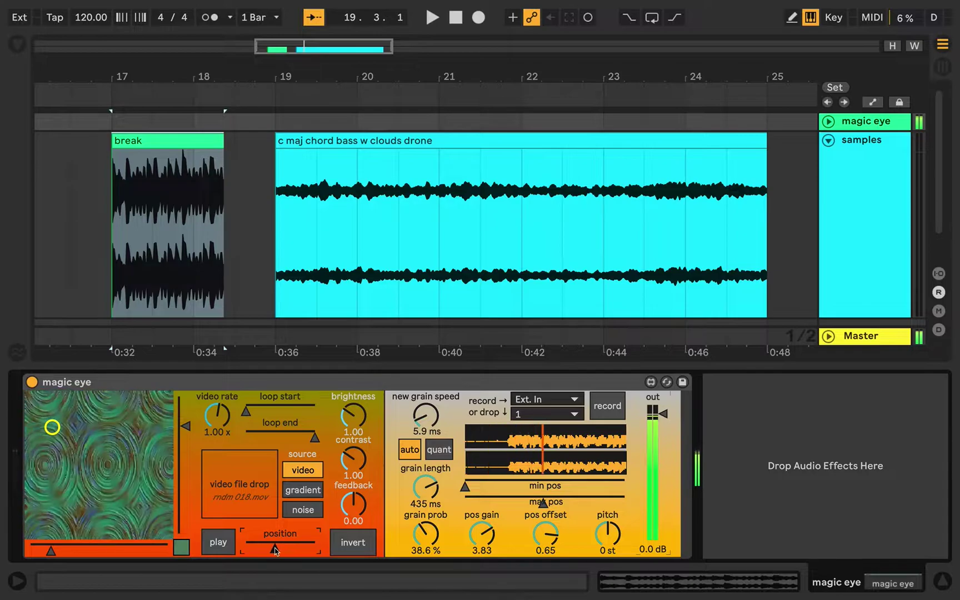
left_click_drag(52, 428, 83, 466)
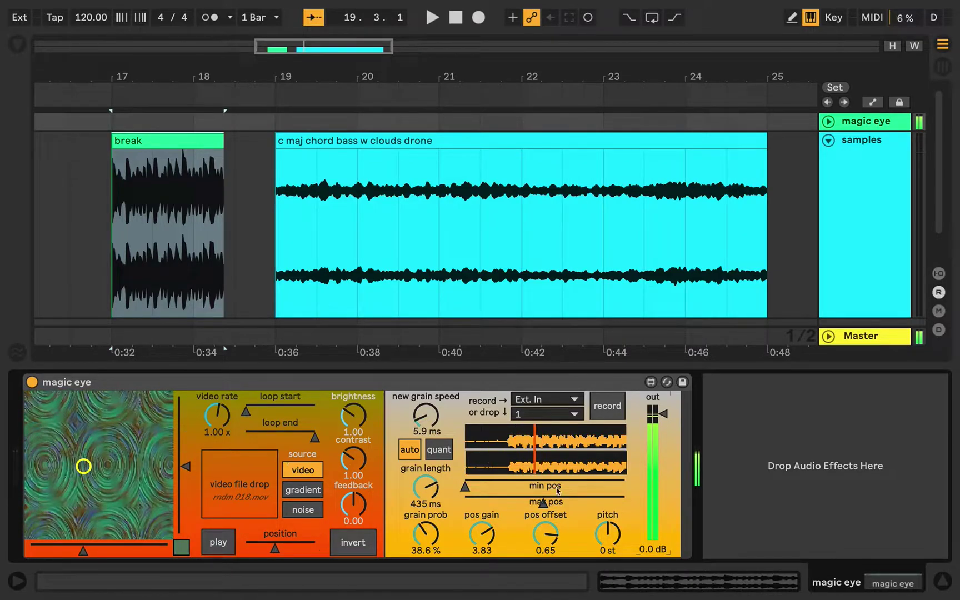
Step: Vary the grain pitch, return it to 0 st, and turn off automatic triggering
left_click_drag(609, 534, 610, 547)
left_click_drag(608, 534, 608, 520)
left_click(399, 448)
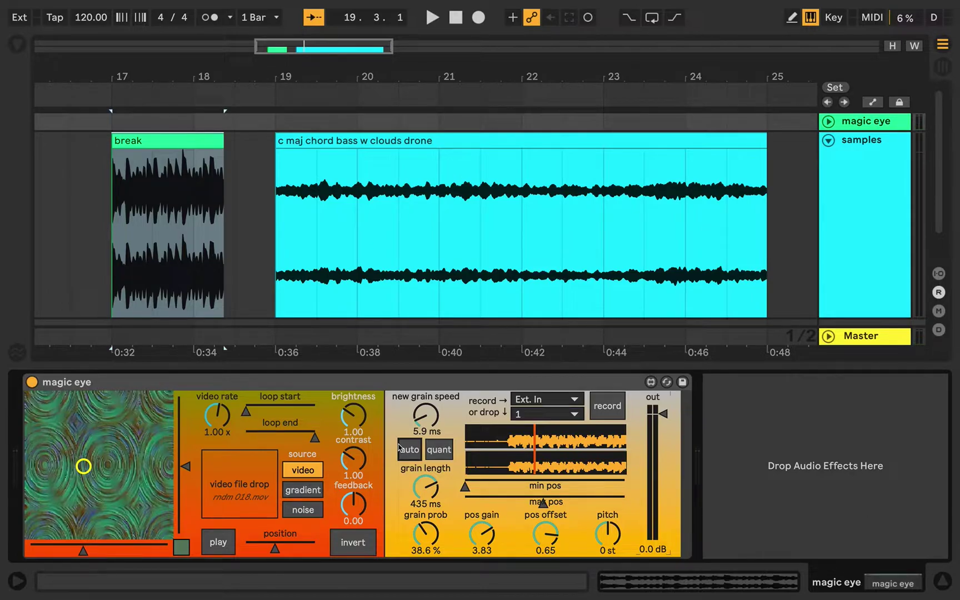
Step: Restore the grain probability to 100% and set the new grain speed to 90.4 ms
left_click_drag(425, 534, 426, 505)
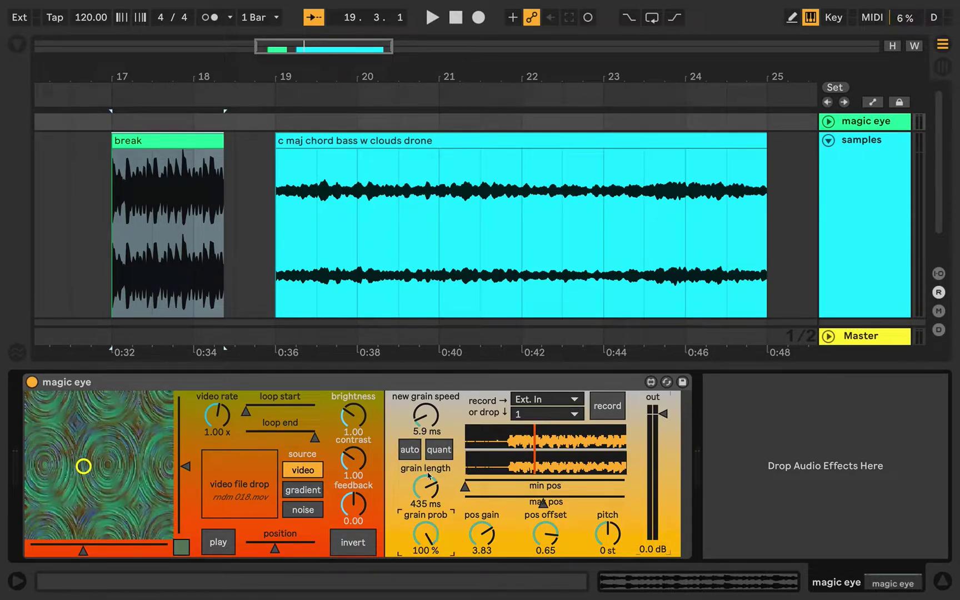
left_click_drag(415, 426, 415, 409)
Step: Restrict the video loop to roughly its middle third and play the looped section
left_click(292, 438)
left_click(214, 551)
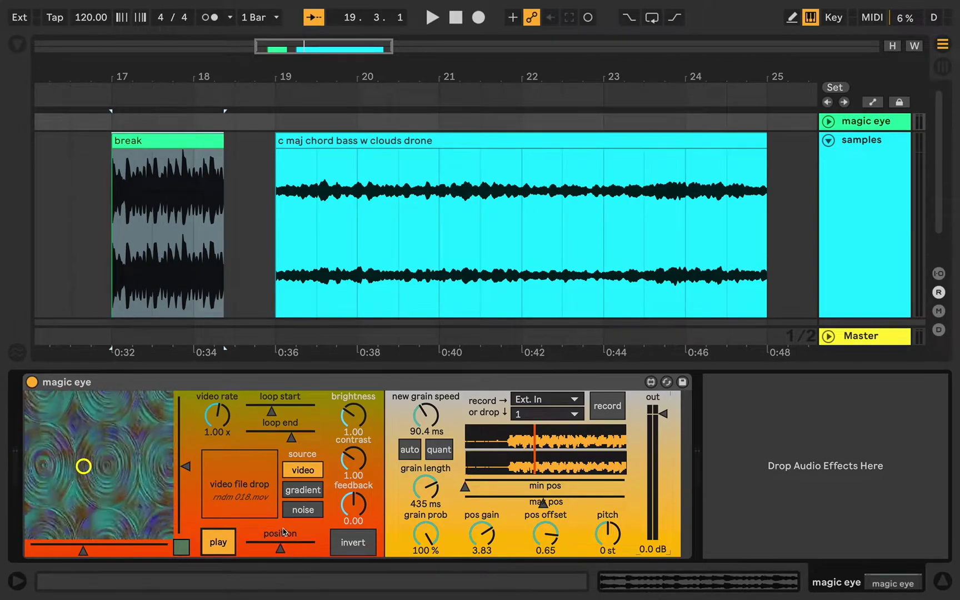
Step: Pause the video and scrub its position to about 60% to trigger grains manually
left_click(213, 550)
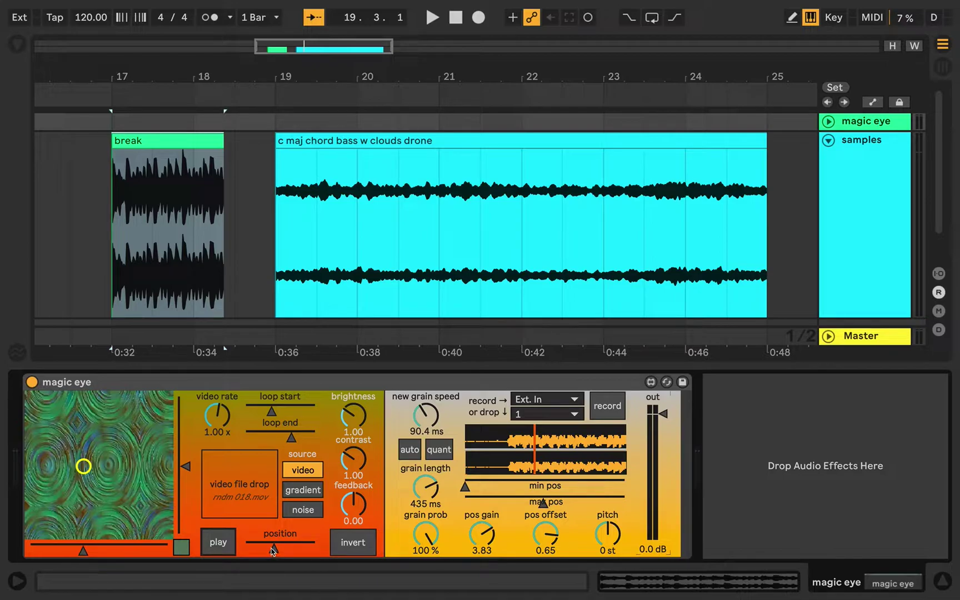
mouse_move(271, 549)
left_mouse_down()
mouse_move(292, 549)
mouse_move(273, 549)
left_mouse_up()
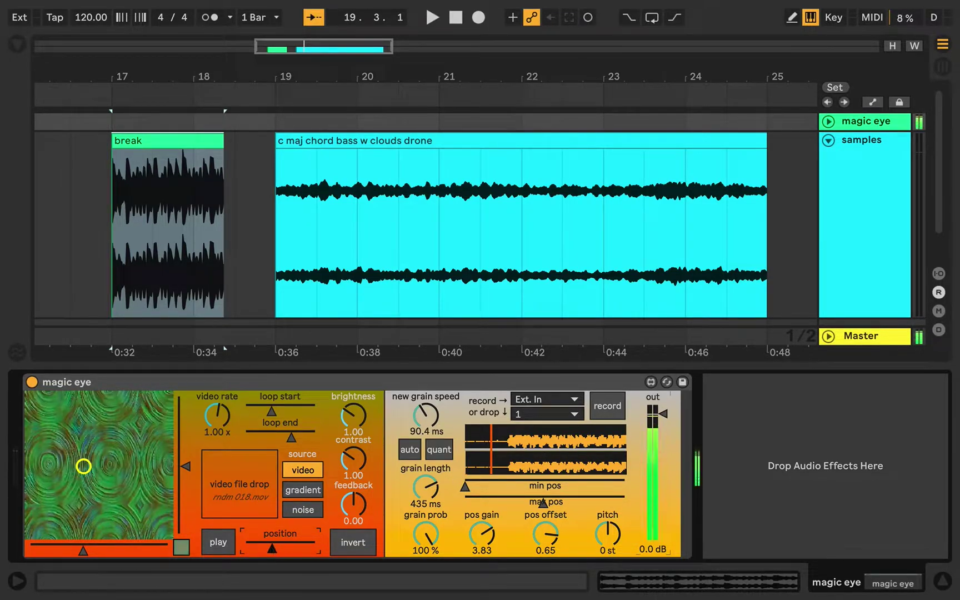
mouse_move(272, 548)
left_mouse_down()
mouse_move(296, 548)
mouse_move(287, 548)
left_mouse_up()
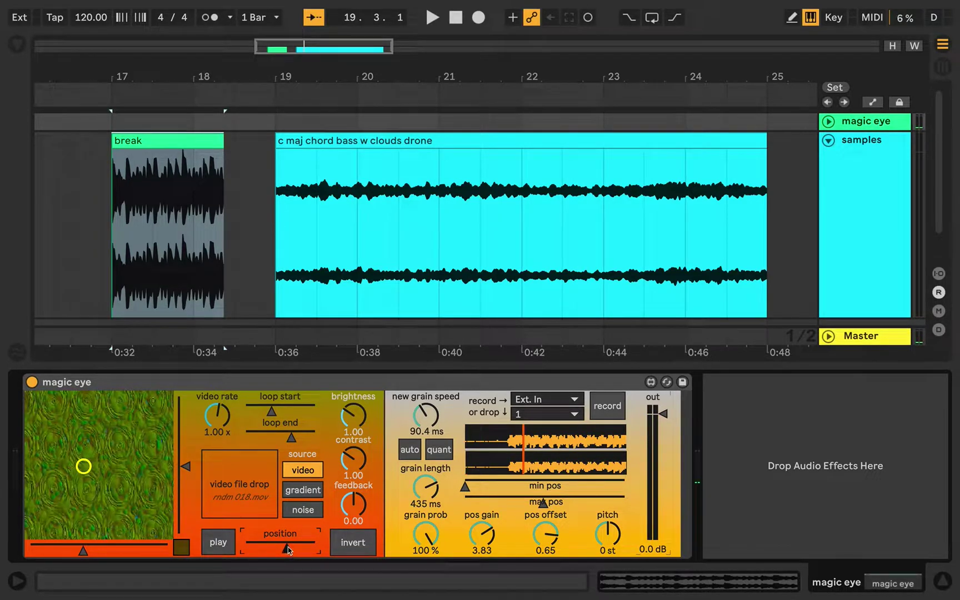
Step: Invert the video image and set its brightness to 0.42
left_click(353, 543)
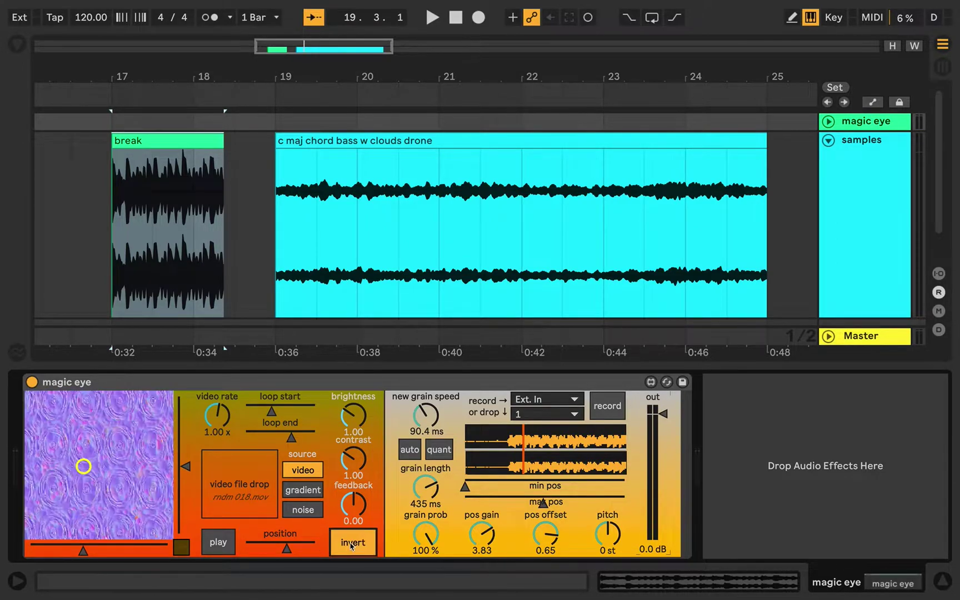
left_click_drag(355, 417, 356, 419)
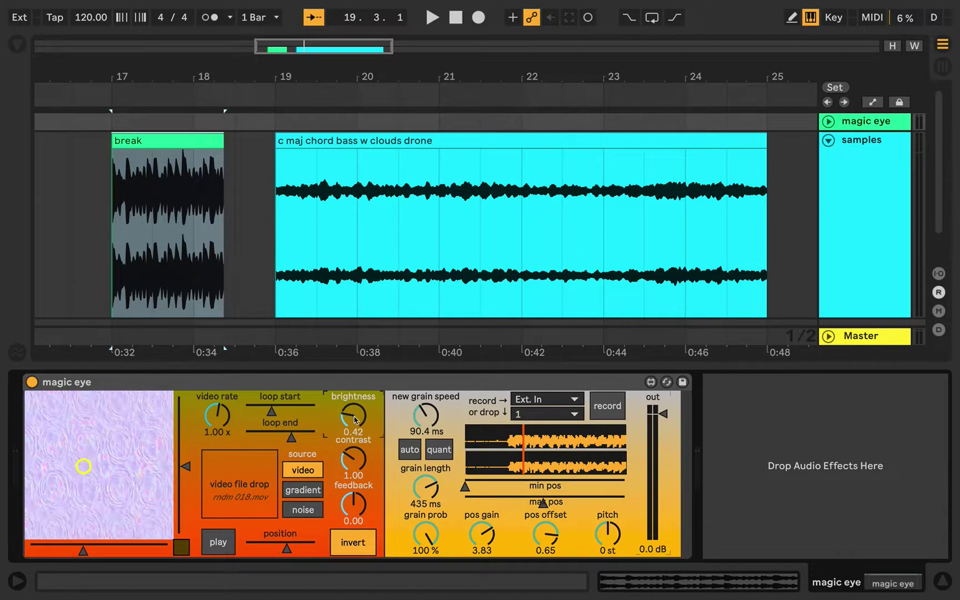